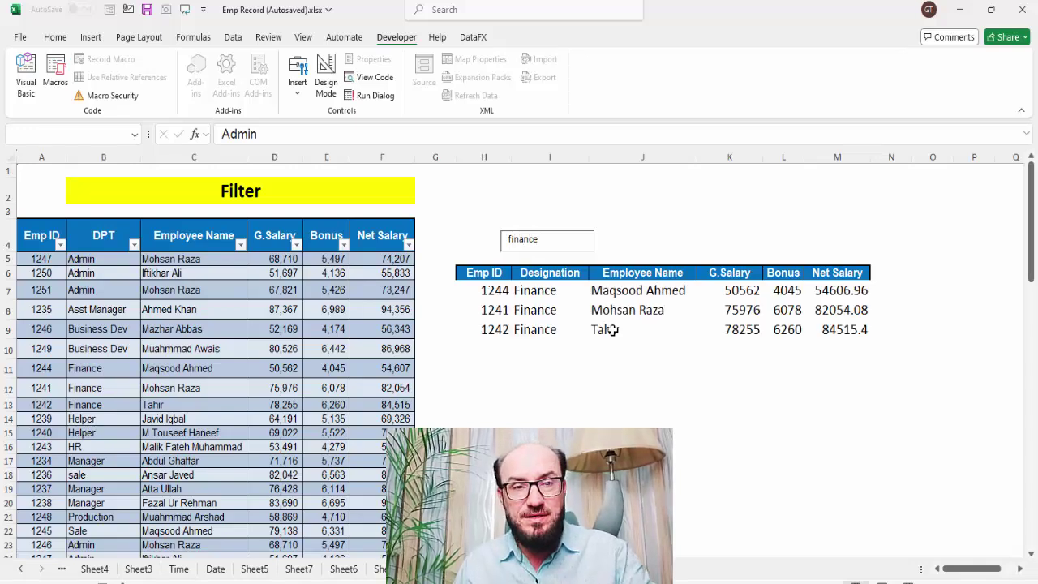
pyautogui.moveTo(111, 273); pyautogui.dragTo(115, 526)
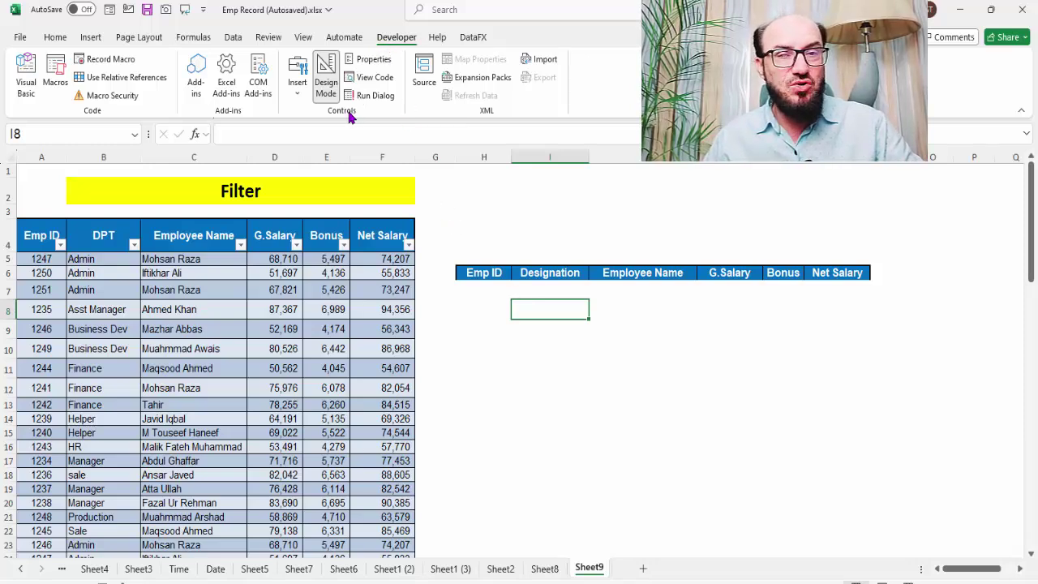
# Step: Insert an ActiveX text box above the results table, reduce its height and place it in row 2 over column I
pyautogui.click(306, 96)
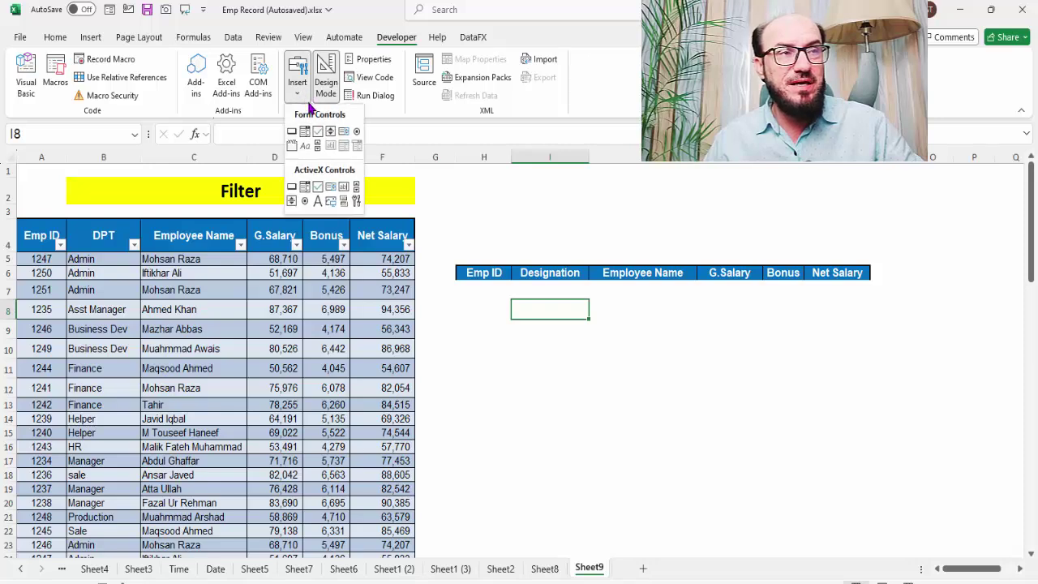
pyautogui.click(344, 188)
pyautogui.moveTo(524, 207); pyautogui.dragTo(619, 244)
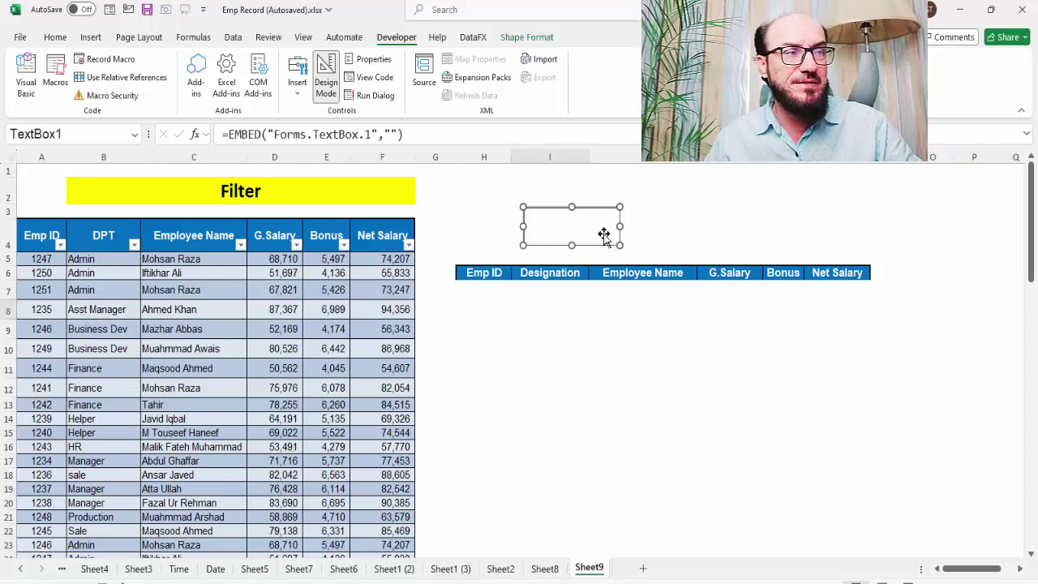
pyautogui.moveTo(572, 207); pyautogui.dragTo(550, 224)
pyautogui.click(504, 291)
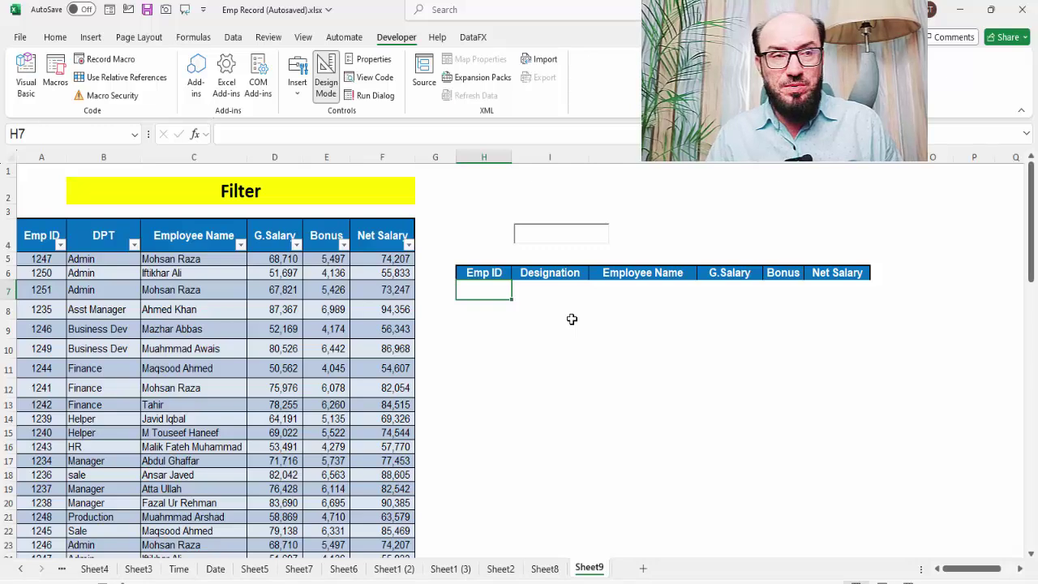
pyautogui.moveTo(550, 230); pyautogui.dragTo(553, 186)
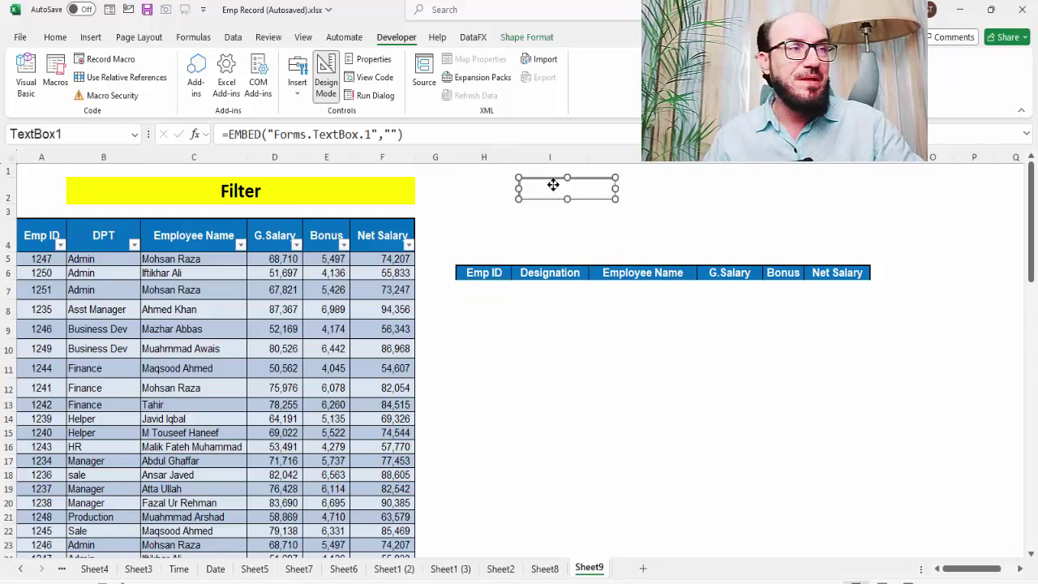
# Step: Show the text box's properties and position the Properties window clear of the text box
pyautogui.rightClick(553, 186)
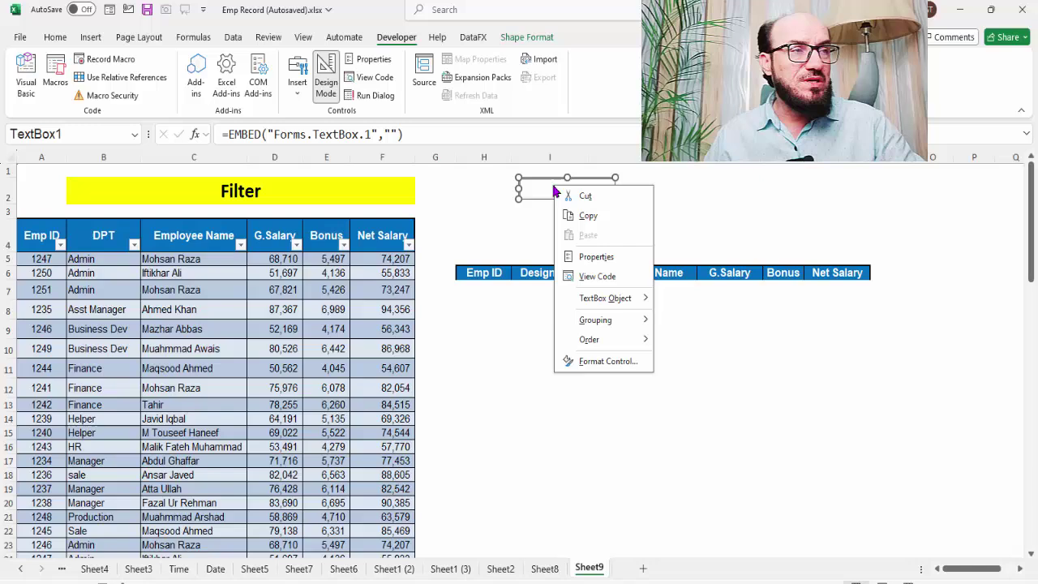
pyautogui.click(589, 258)
pyautogui.click(537, 233)
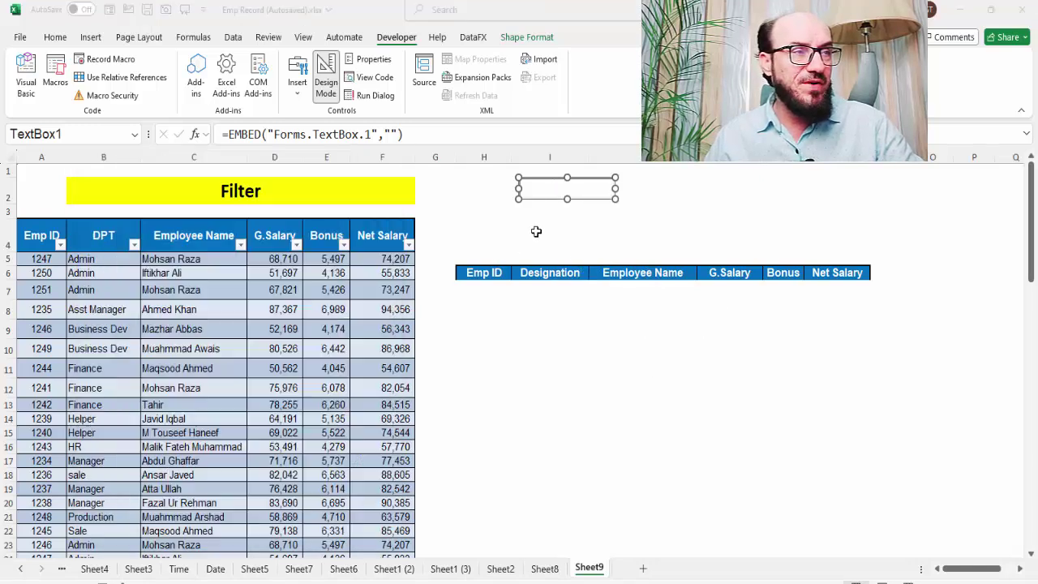
pyautogui.moveTo(325, 167); pyautogui.dragTo(327, 228)
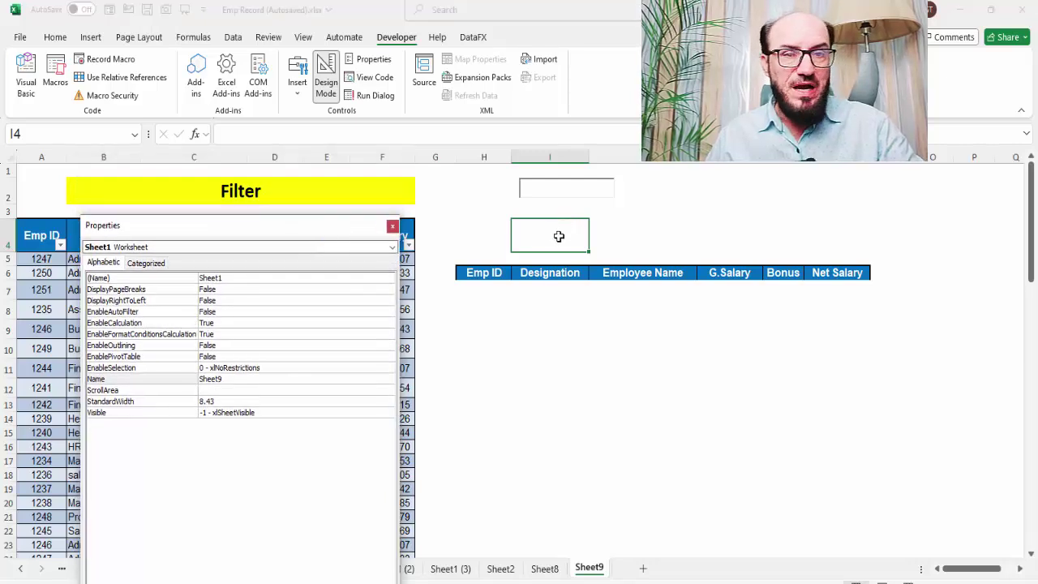
pyautogui.click(549, 194)
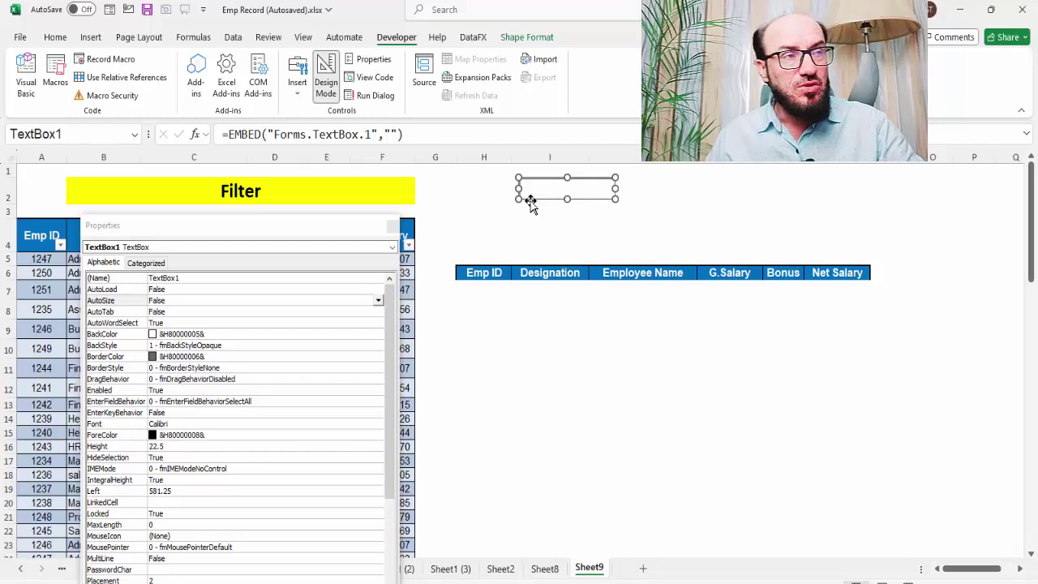
pyautogui.moveTo(228, 234); pyautogui.dragTo(303, 190)
# Step: Set the text box's LinkedCell property to I4 and close its properties
pyautogui.click(248, 463)
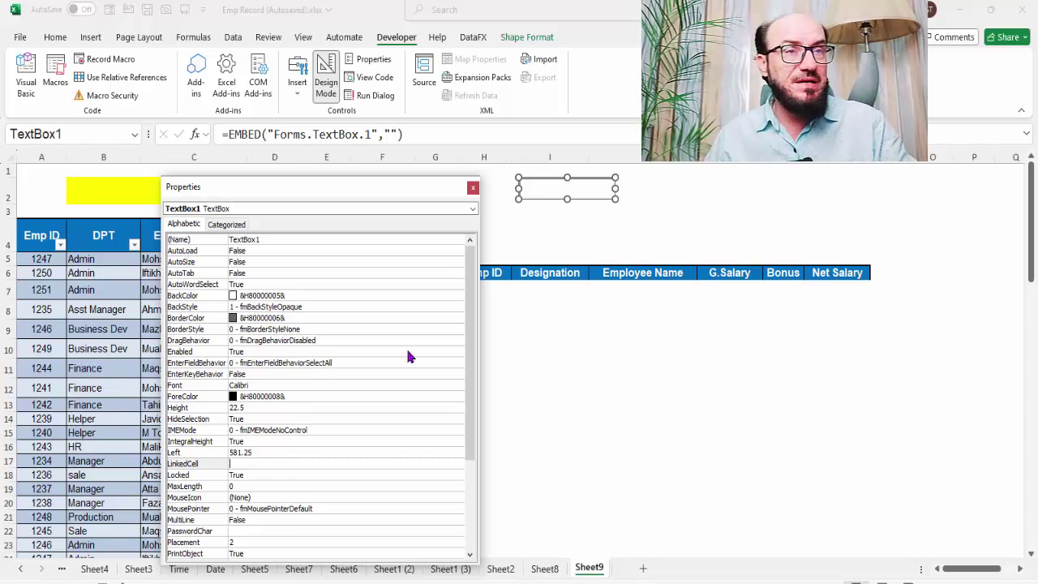
pyautogui.click(547, 212)
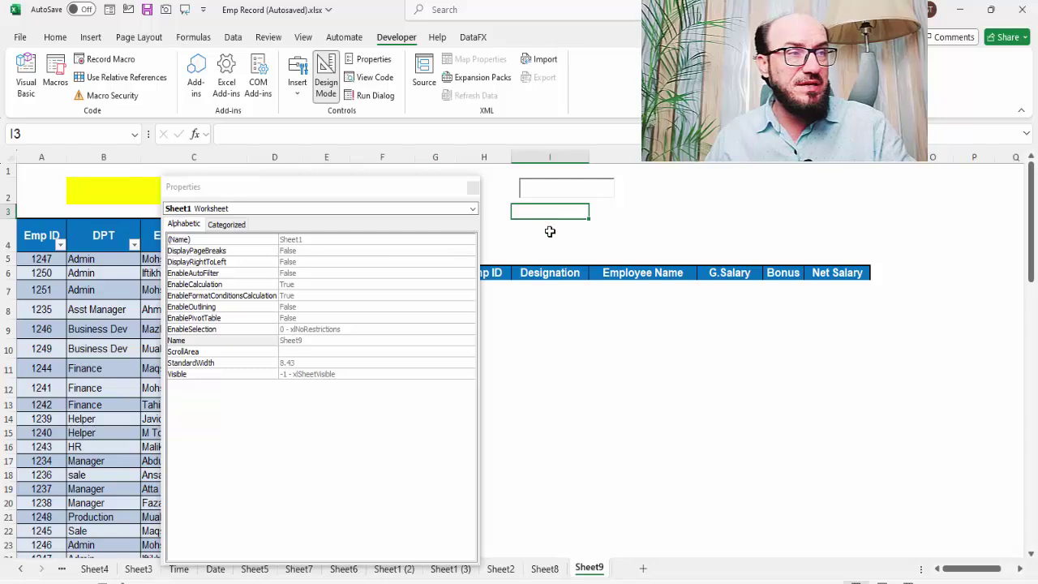
pyautogui.click(550, 232)
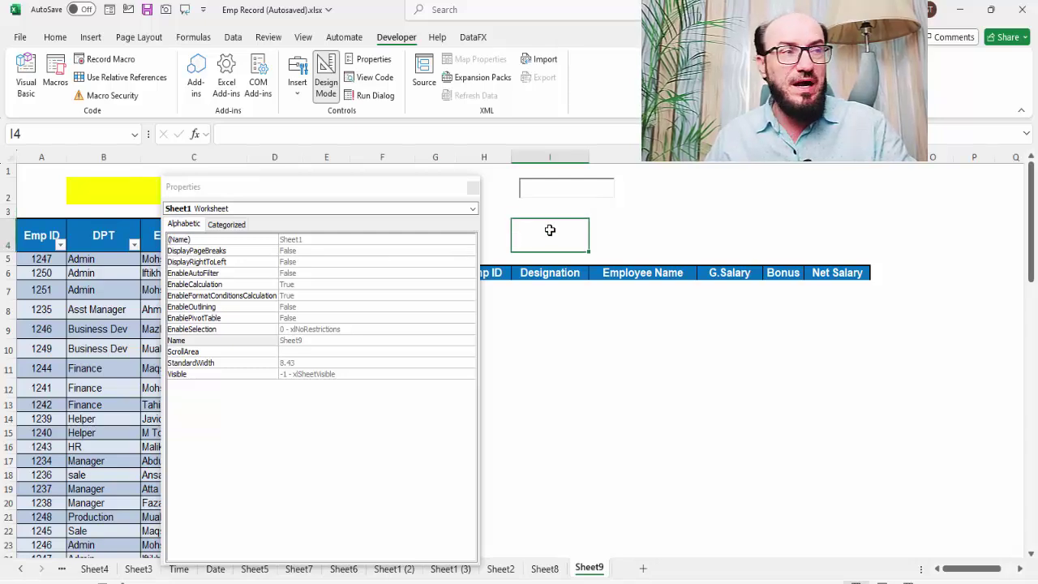
pyautogui.click(559, 211)
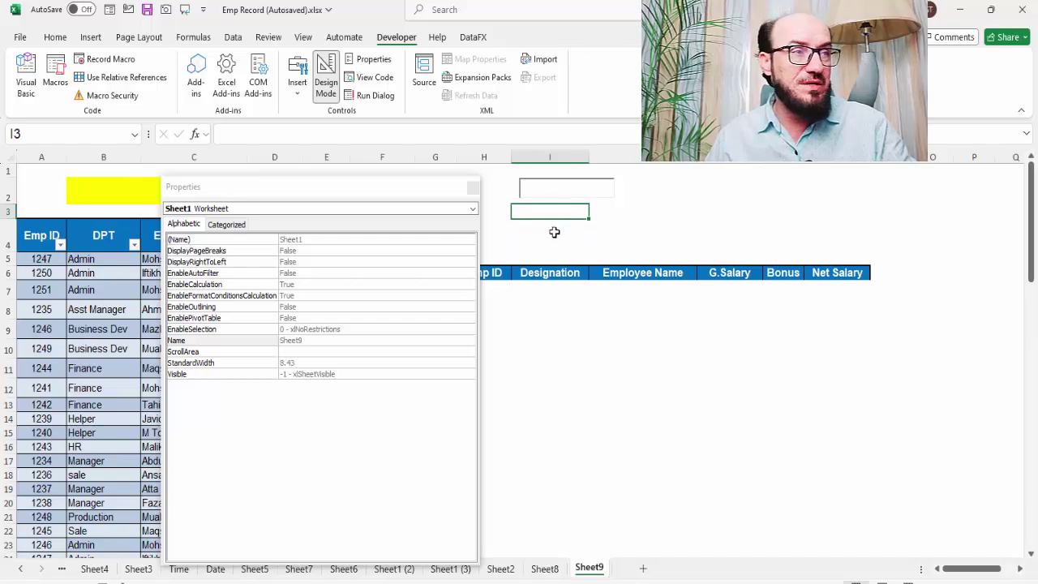
pyautogui.click(554, 232)
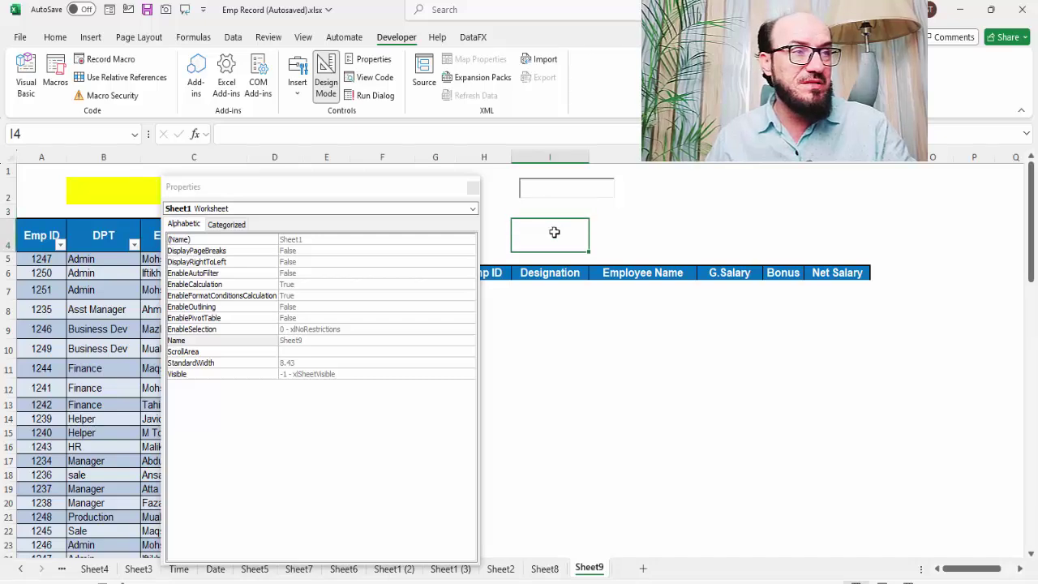
pyautogui.click(556, 181)
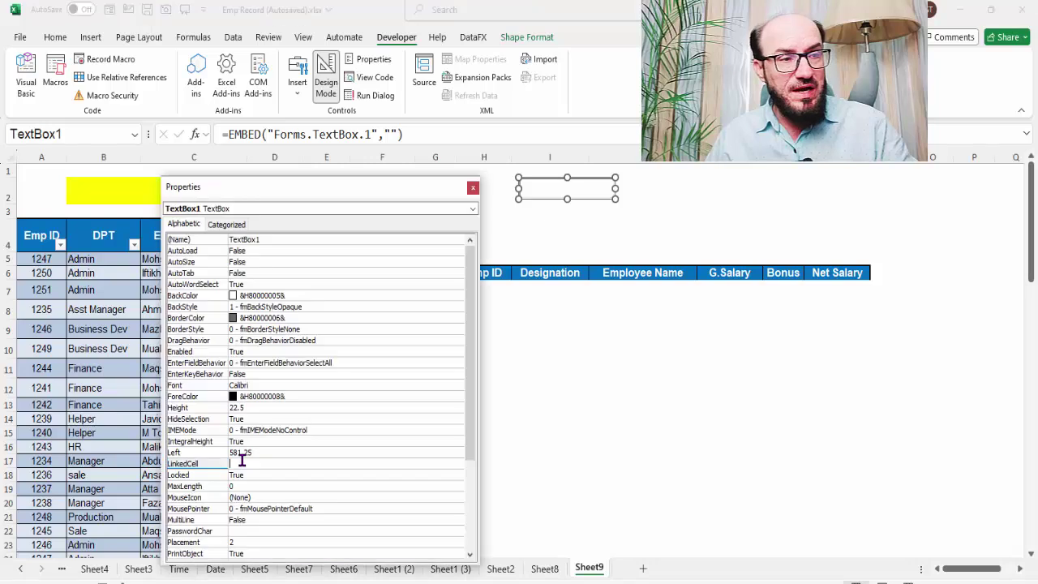
pyautogui.click(244, 462)
pyautogui.write('IO')
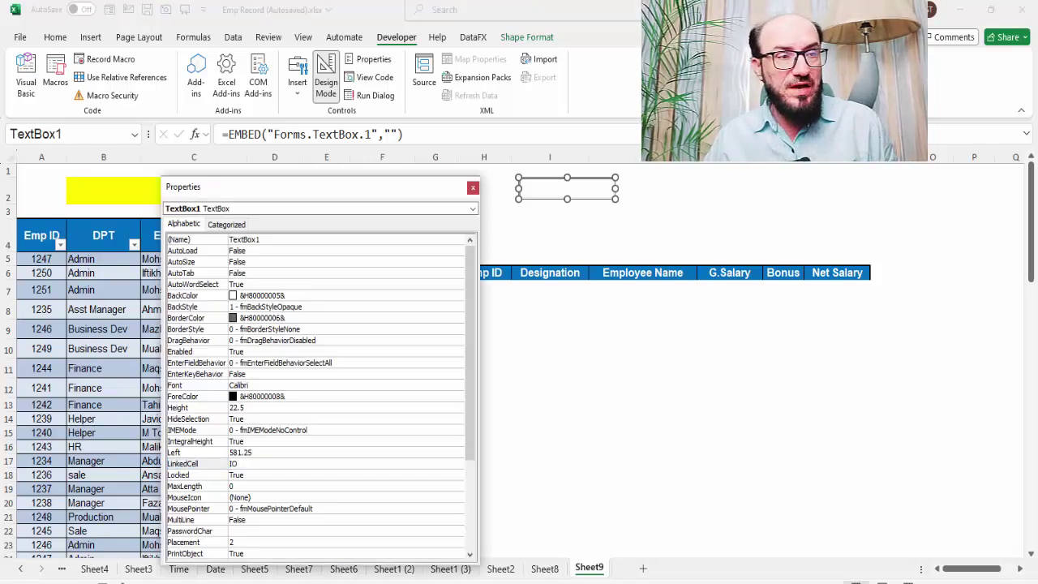
pyautogui.write('4')
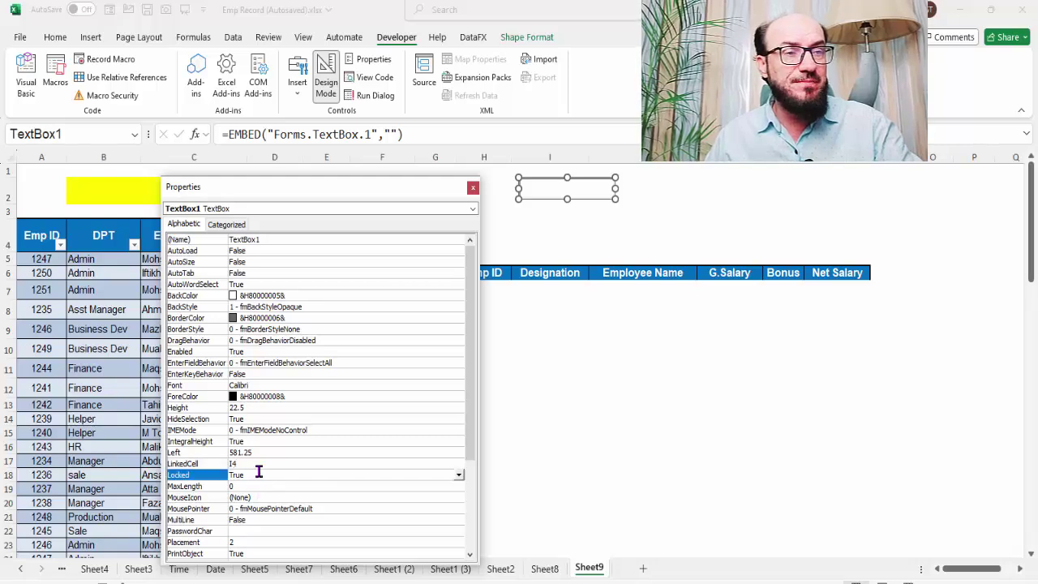
pyautogui.click(473, 188)
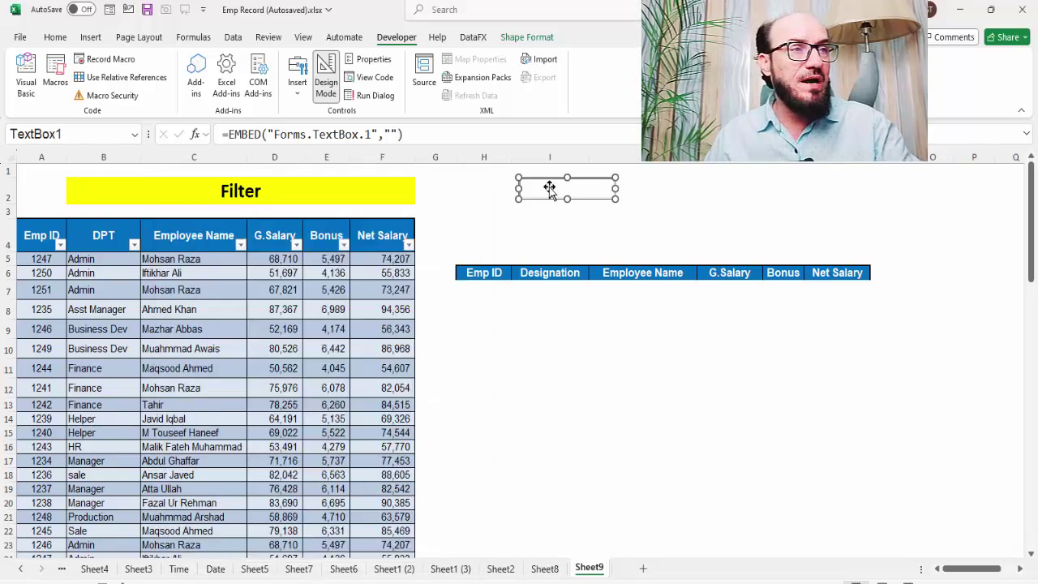
# Step: With Design Mode off, test the link by entering "go" in the text box and a sample name in I4, and clear I4
pyautogui.click(325, 99)
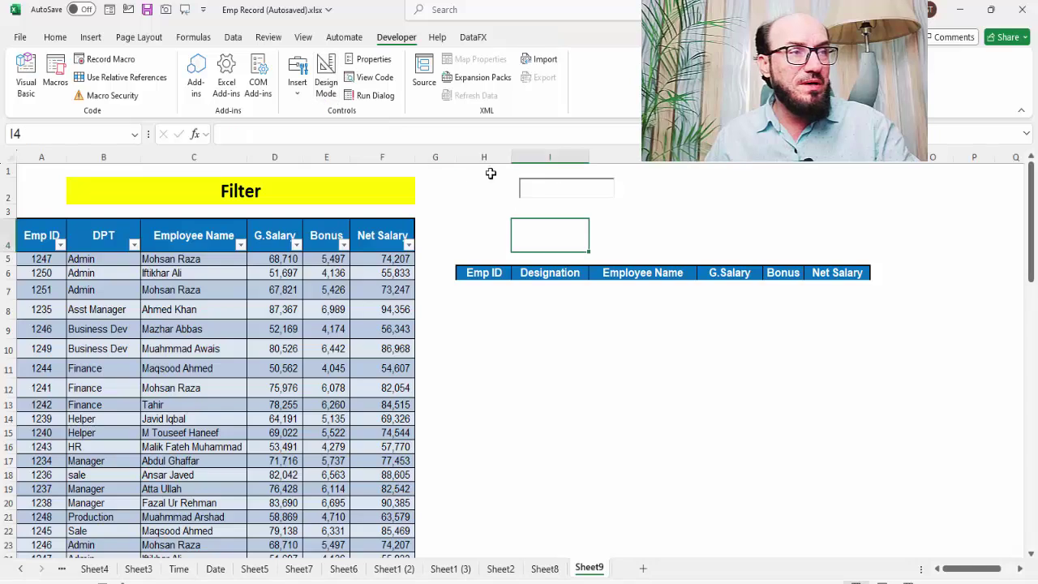
pyautogui.click(536, 189)
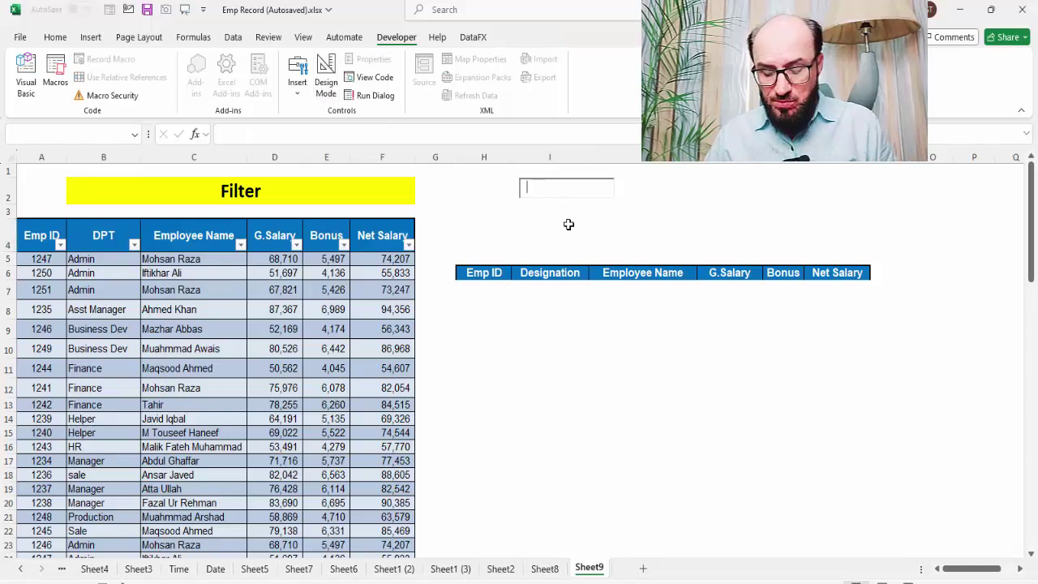
pyautogui.write('go')
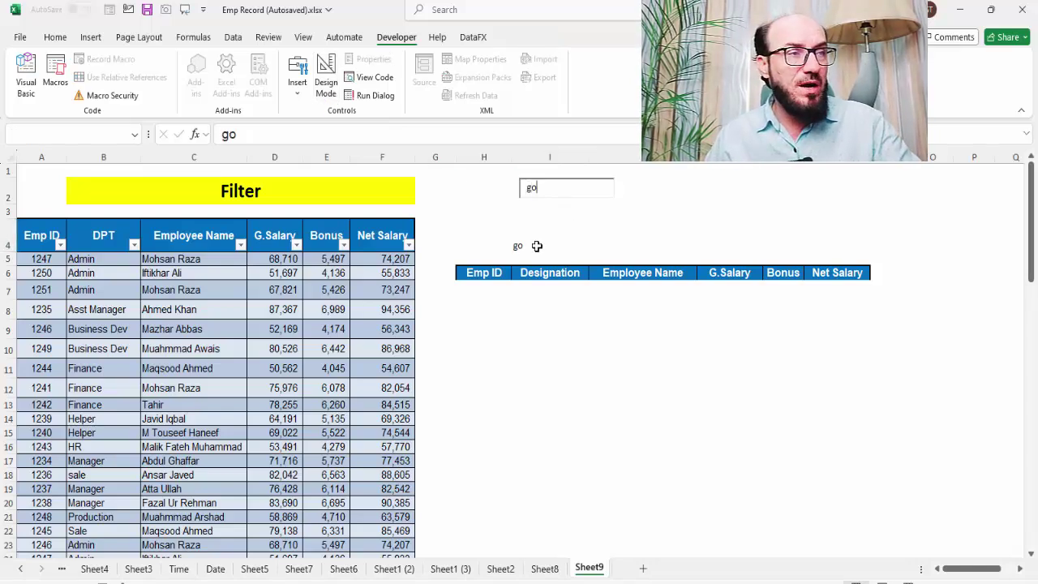
pyautogui.click(537, 247)
pyautogui.write('gohar')
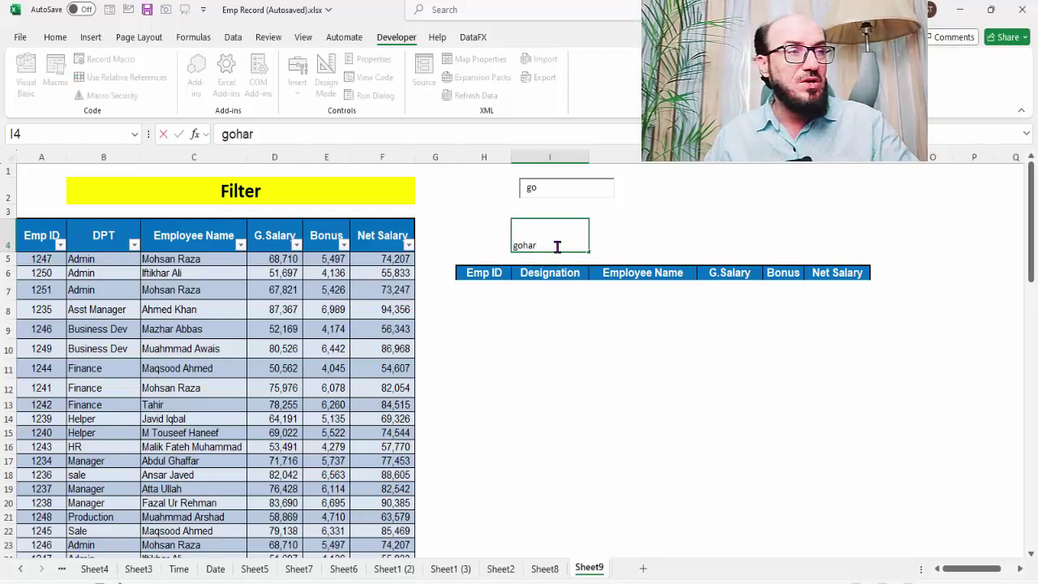
pyautogui.click(581, 347)
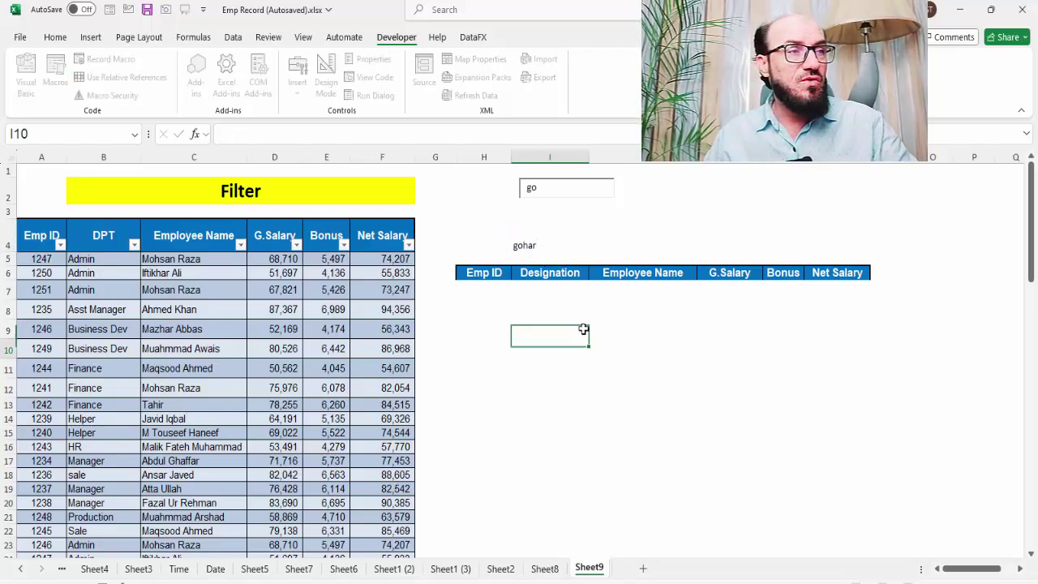
pyautogui.click(550, 242)
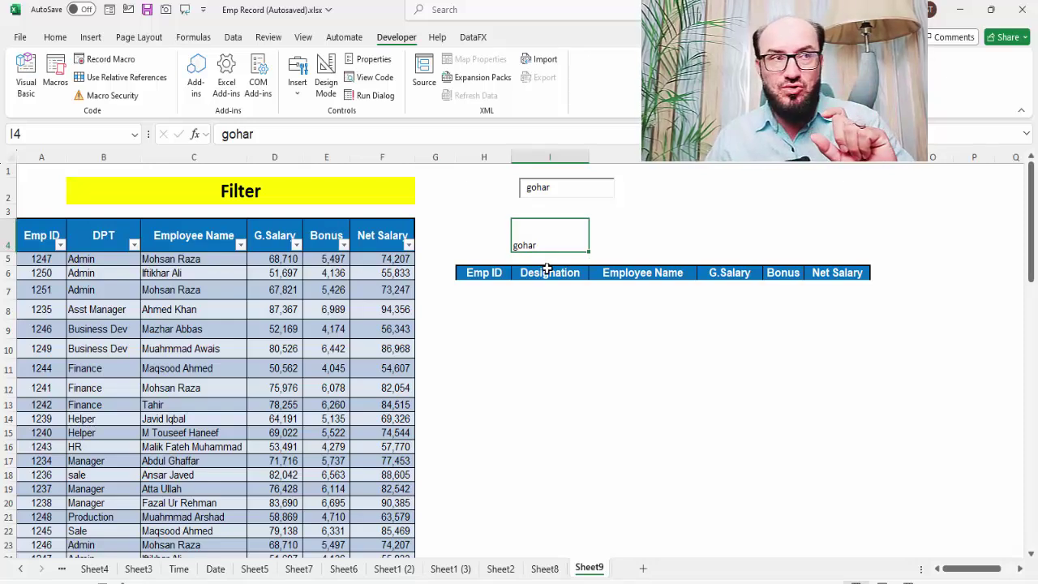
pyautogui.press('Delete')
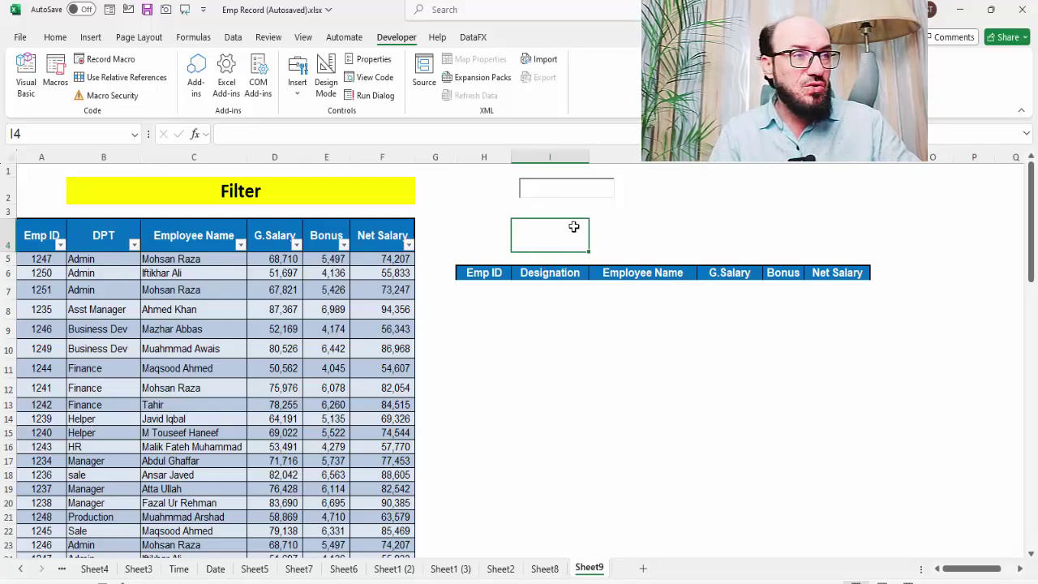
# Step: Move the text box over its linked cell I4 in Design Mode and leave Design Mode
pyautogui.click(326, 81)
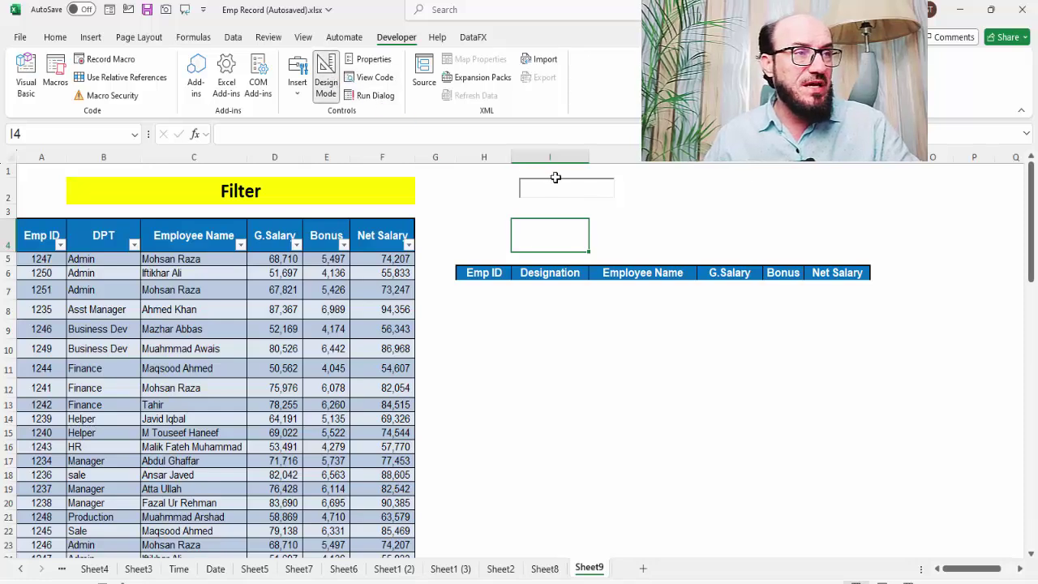
pyautogui.click(566, 182)
pyautogui.moveTo(565, 182); pyautogui.dragTo(550, 235)
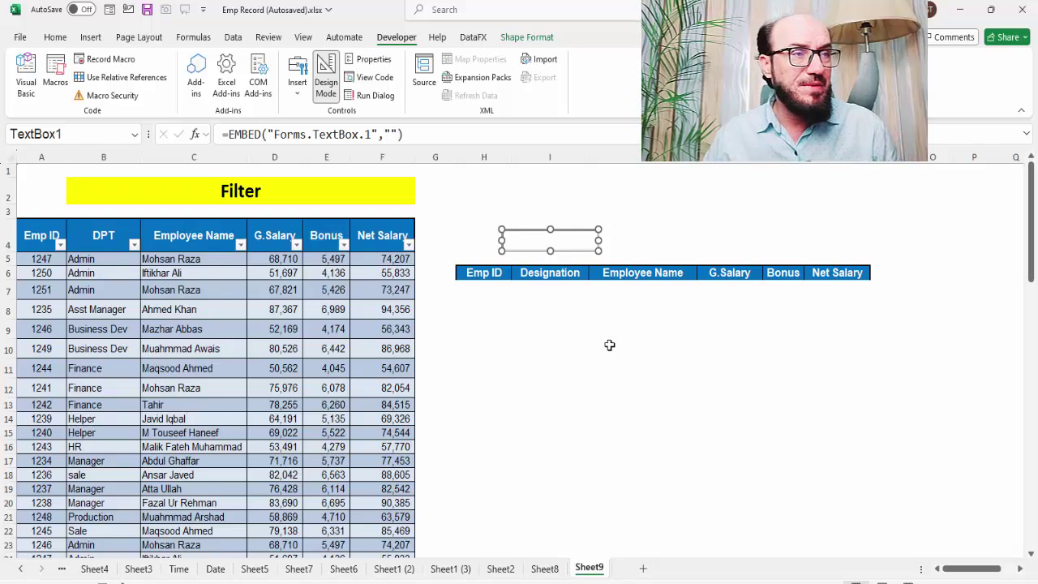
pyautogui.click(327, 84)
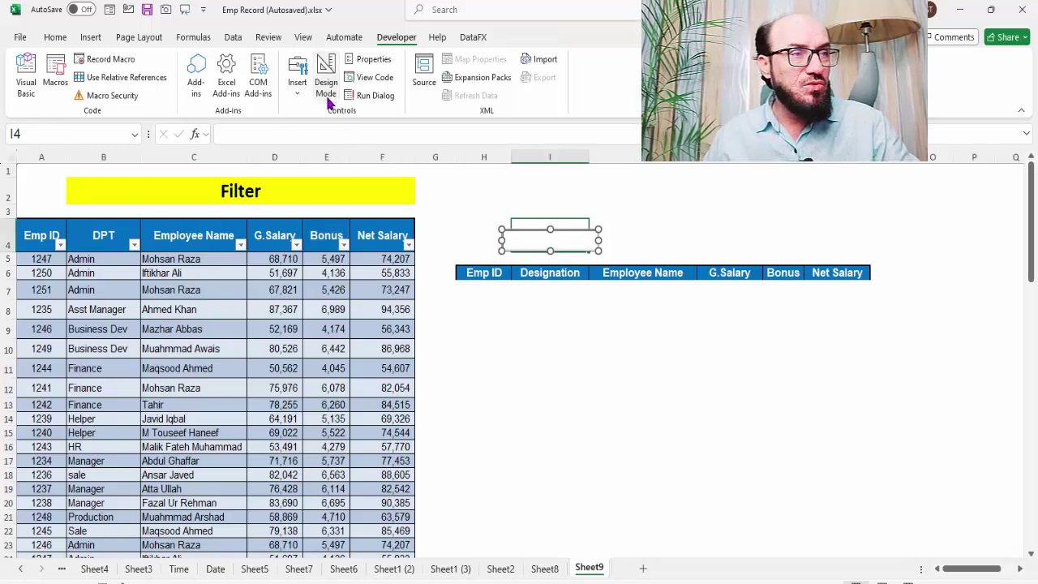
# Step: Enter "ghar" in the text box and check the content of the linked cell I4 behind it
pyautogui.click(535, 235)
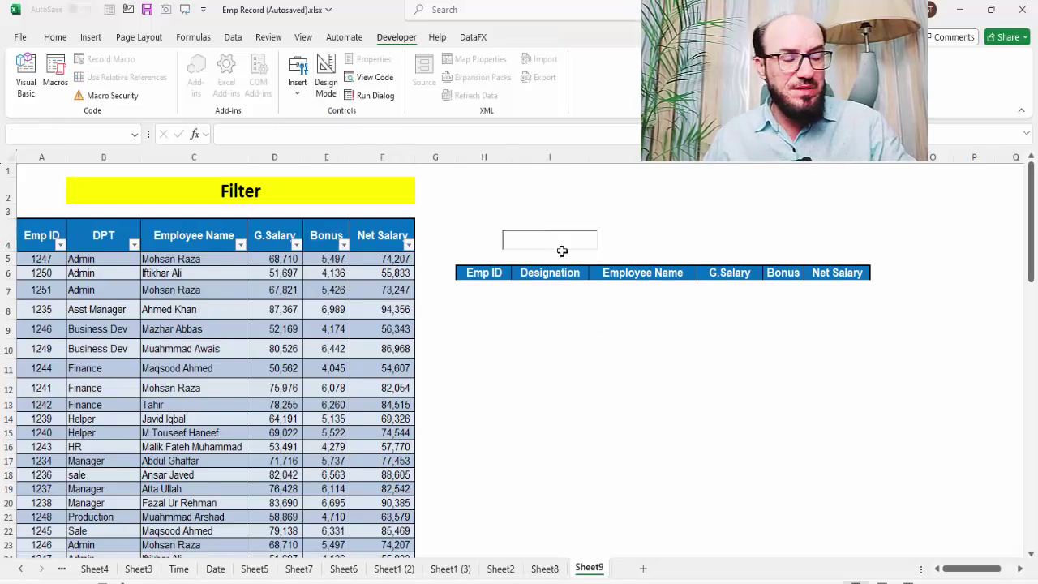
pyautogui.write('ghar')
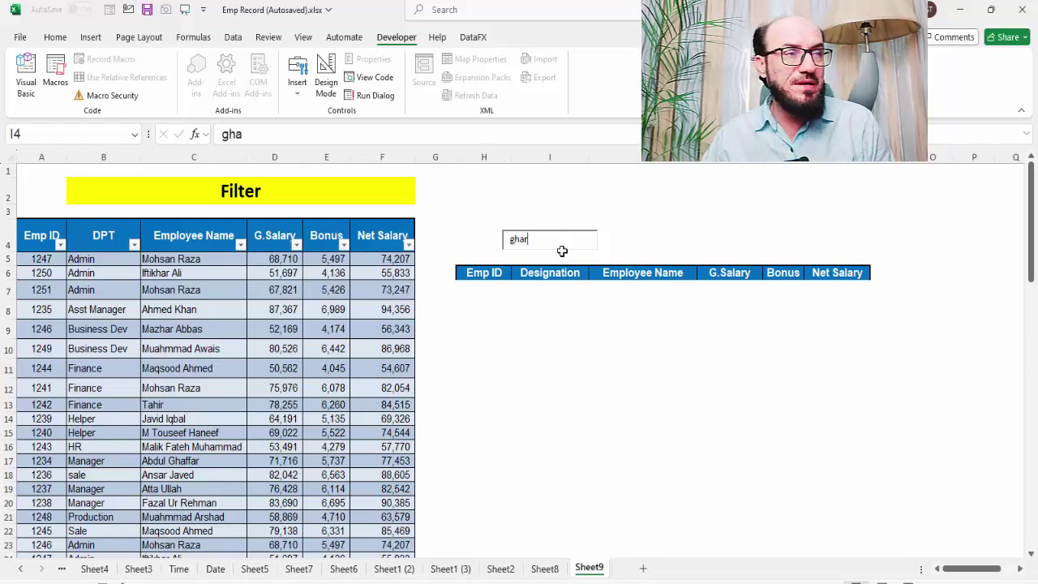
pyautogui.click(560, 292)
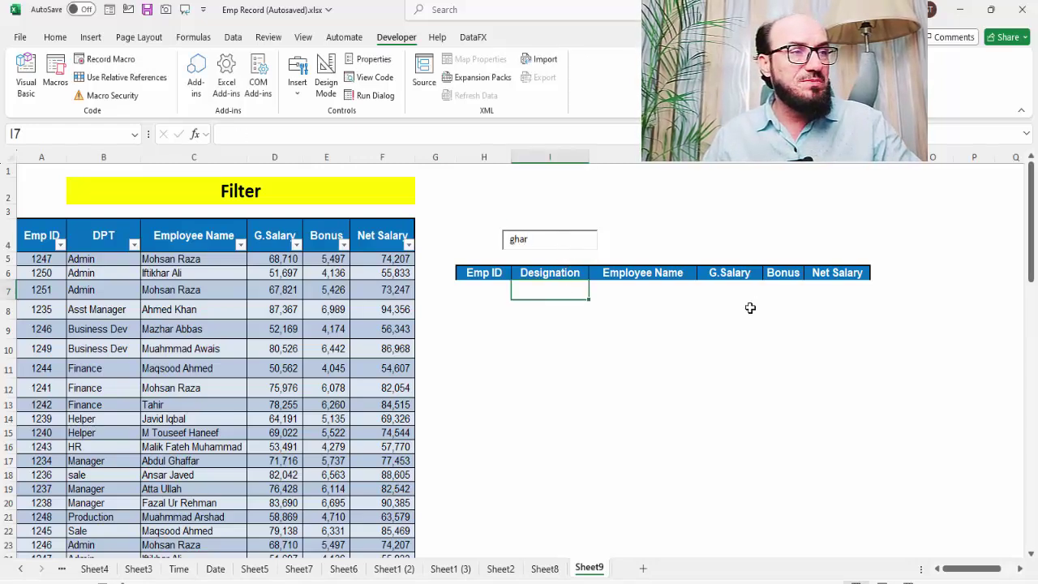
pyautogui.press('Up')
pyautogui.press('Up')
pyautogui.press('Up')
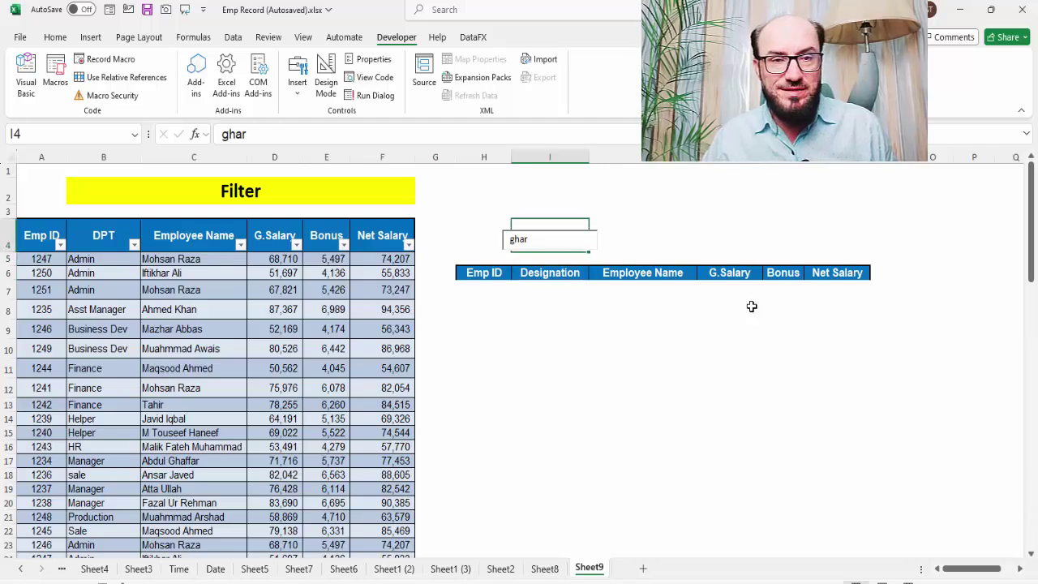
# Step: Start a FILTER formula in H7 with the employee data range A5:F28 as its array
pyautogui.click(481, 292)
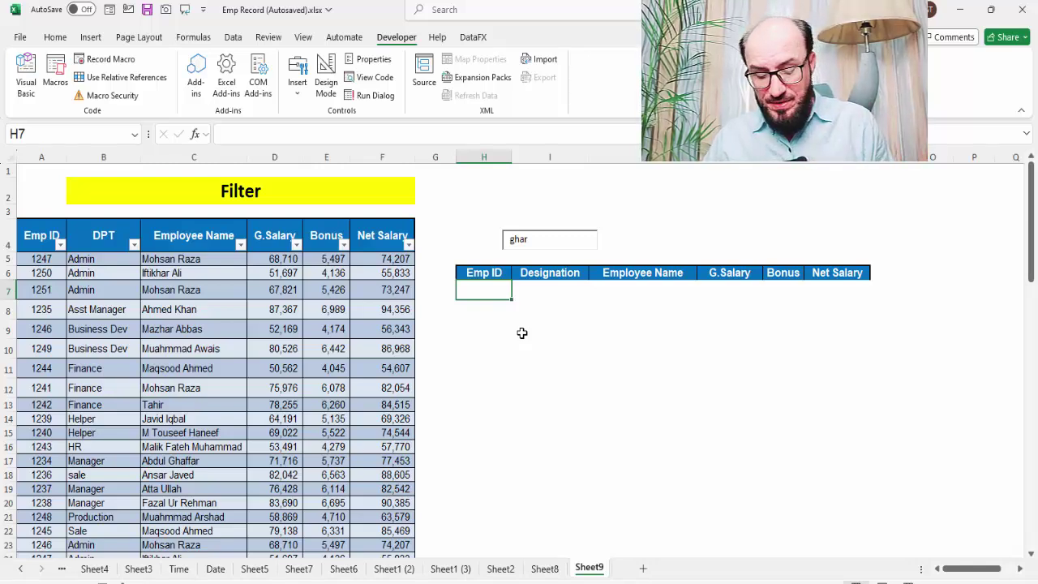
pyautogui.write('=fil')
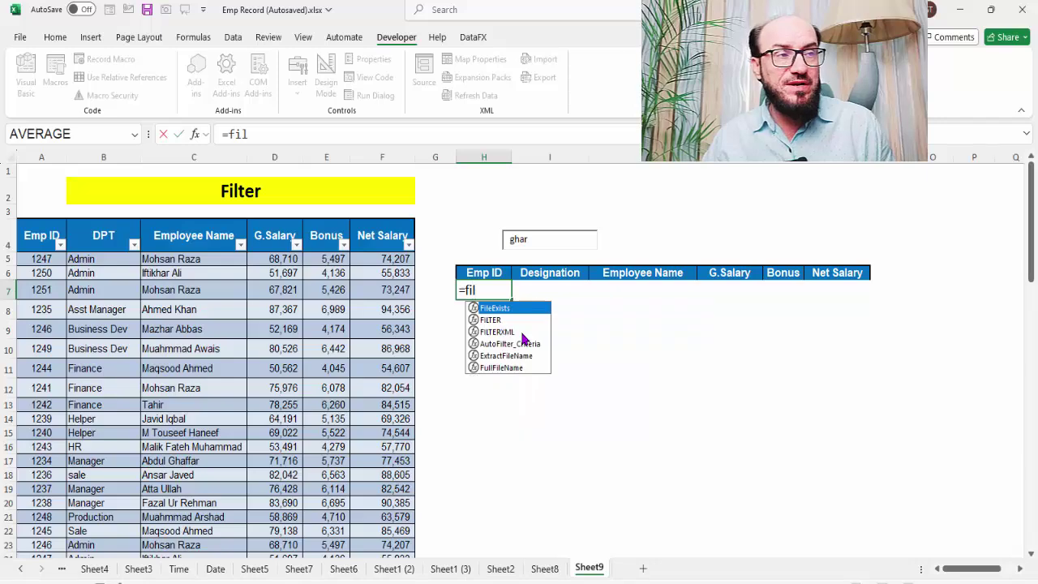
pyautogui.press('Down')
pyautogui.press('Tab')
pyautogui.press('Left')
pyautogui.press('Left')
pyautogui.press('Left')
pyautogui.press('Left')
pyautogui.press('Left')
pyautogui.press('Left')
pyautogui.press('Up')
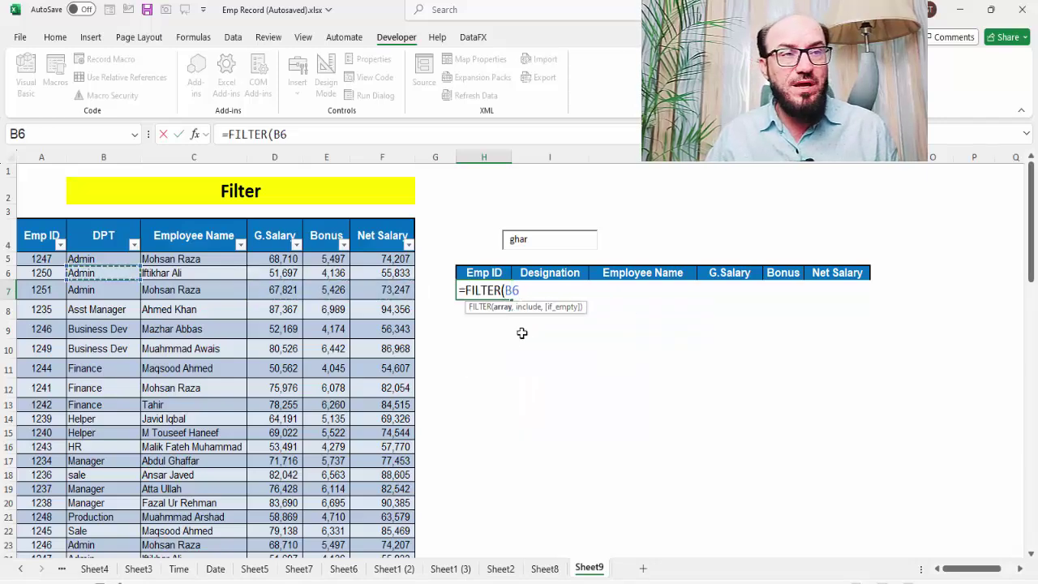
pyautogui.press('Left')
pyautogui.press('Up')
pyautogui.hotkey('shift', 'Right')
pyautogui.hotkey('shift', 'Right')
pyautogui.hotkey('shift', 'Right')
pyautogui.hotkey('shift', 'Right')
pyautogui.hotkey('shift', 'Right')
pyautogui.hotkey('ctrl', 'shift', 'Down')
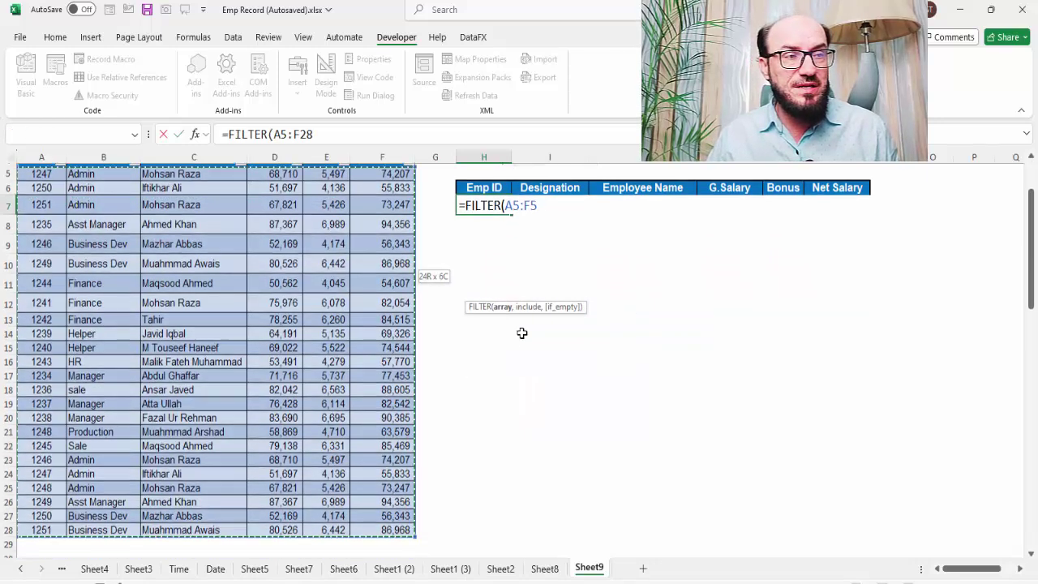
pyautogui.scroll(2, 527, 389)
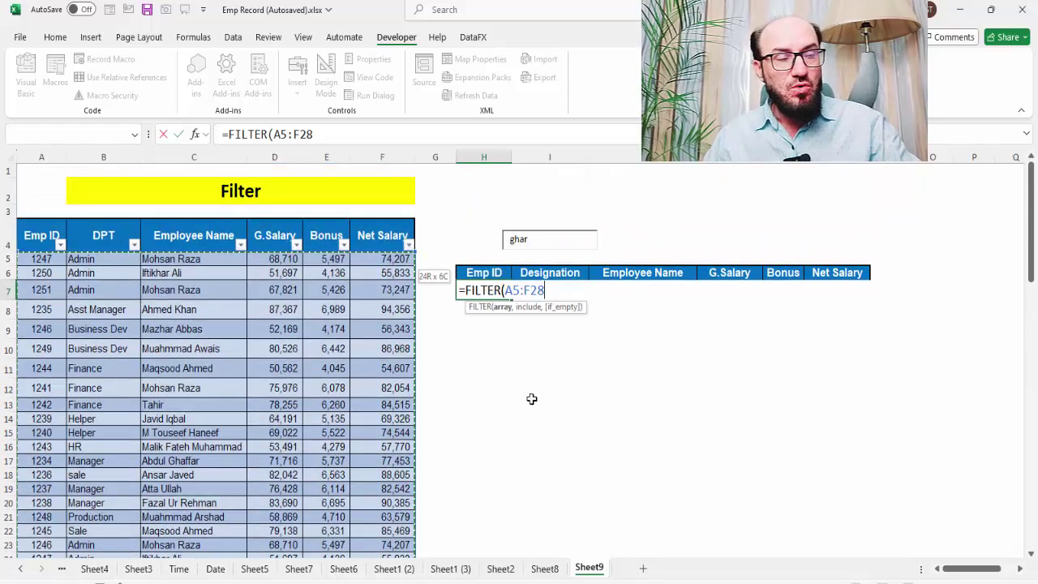
pyautogui.write(',')
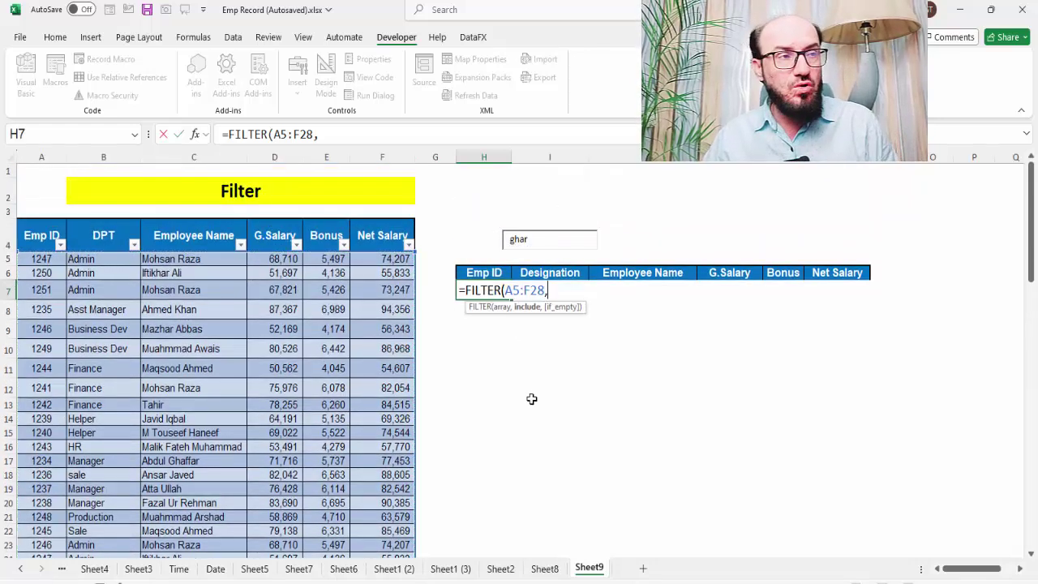
# Step: Complete the H7 formula with the include condition B5:B28=I4 and "" as the if_empty value
pyautogui.click(95, 261)
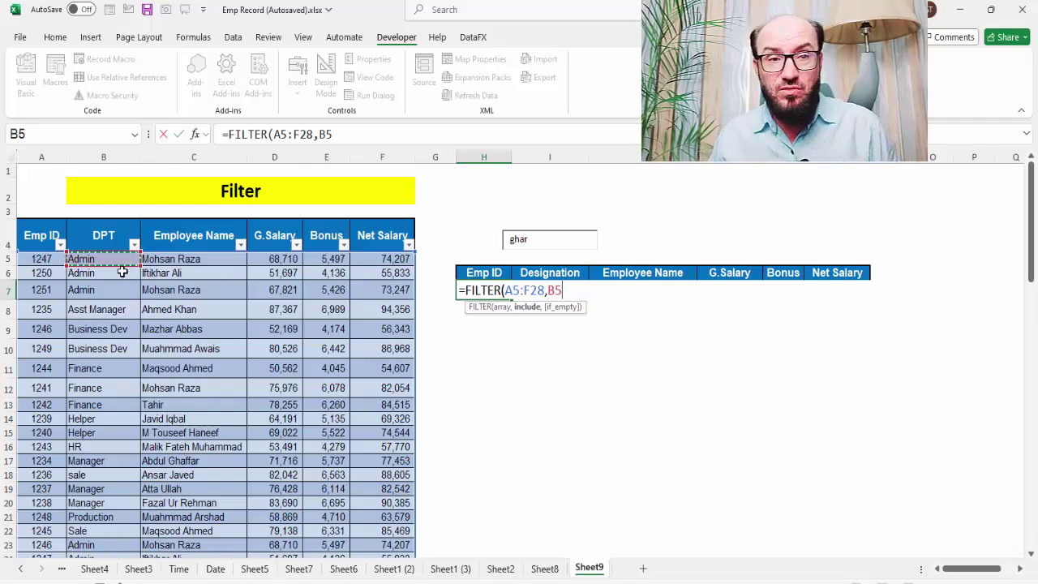
pyautogui.hotkey('ctrl', 'shift', 'Down')
pyautogui.scroll(2, 123, 273)
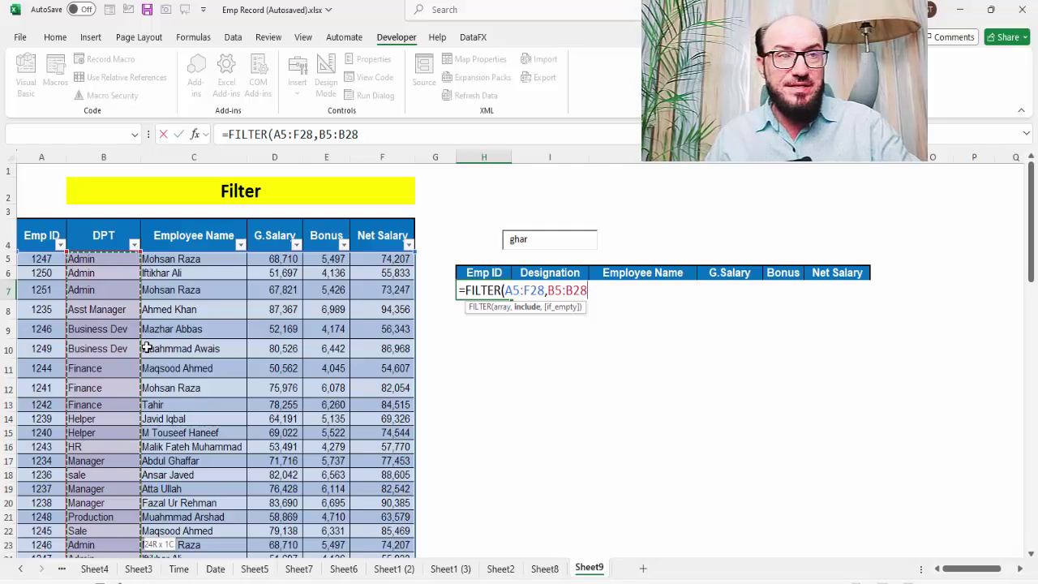
pyautogui.write('=')
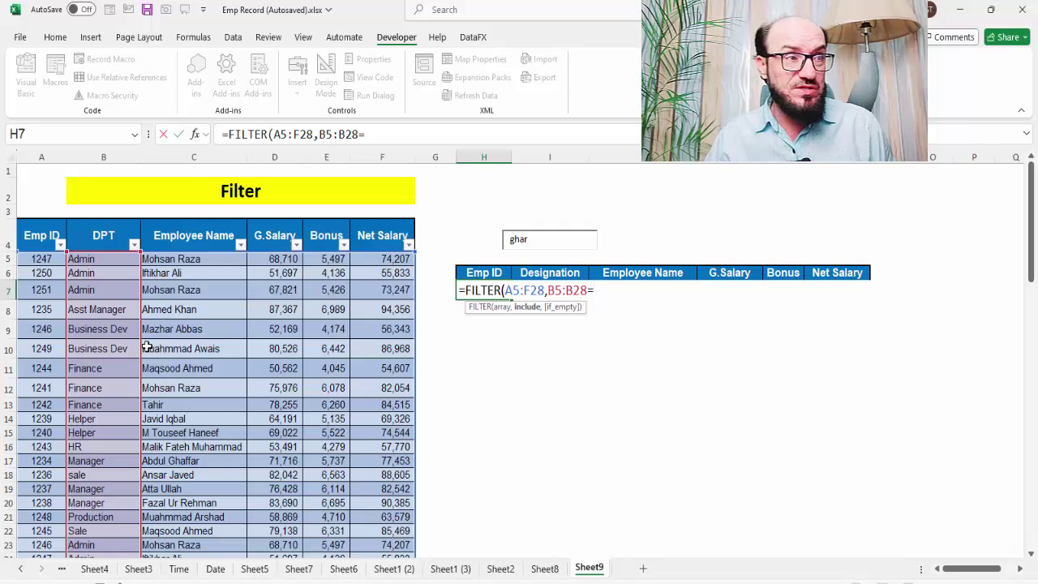
pyautogui.press('Up')
pyautogui.press('Up')
pyautogui.press('Up')
pyautogui.press('Right')
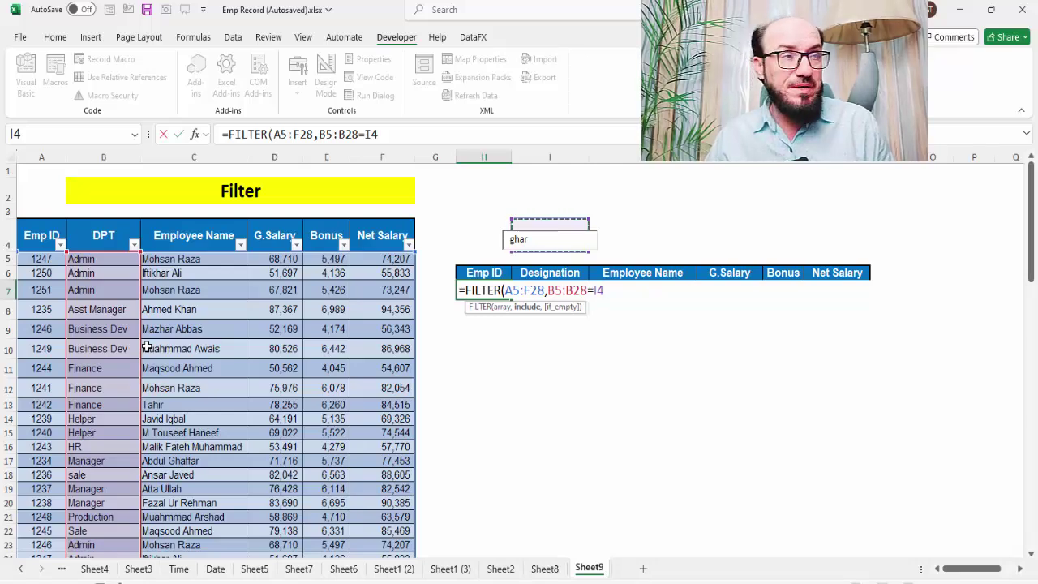
pyautogui.write(',')
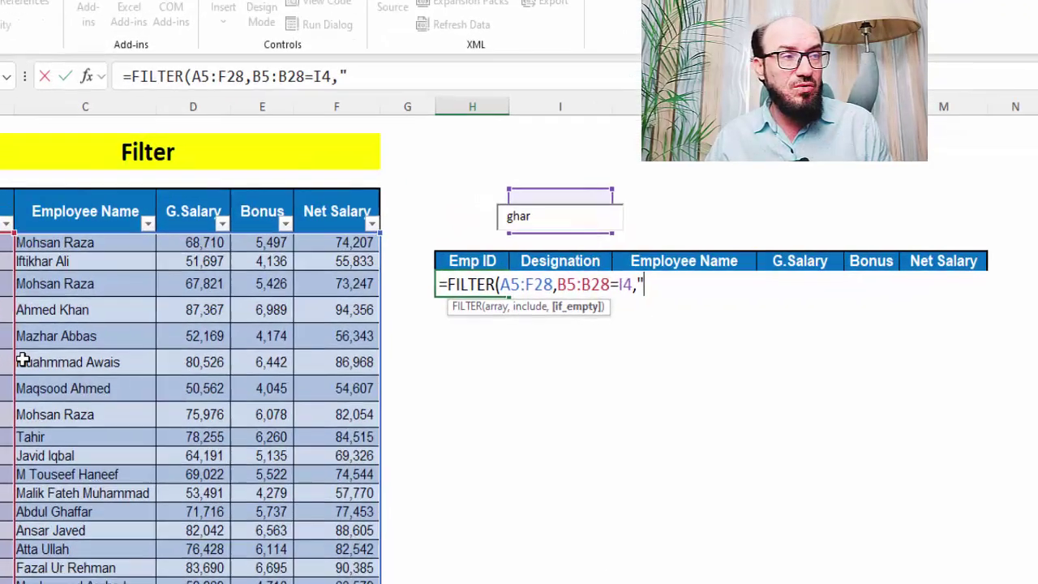
pyautogui.write('")')
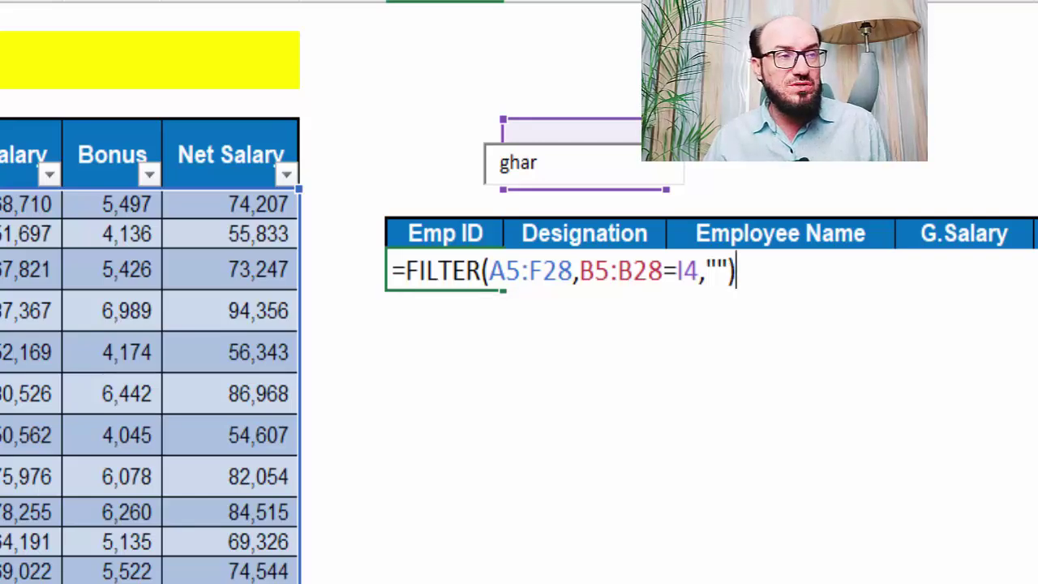
pyautogui.press('Return')
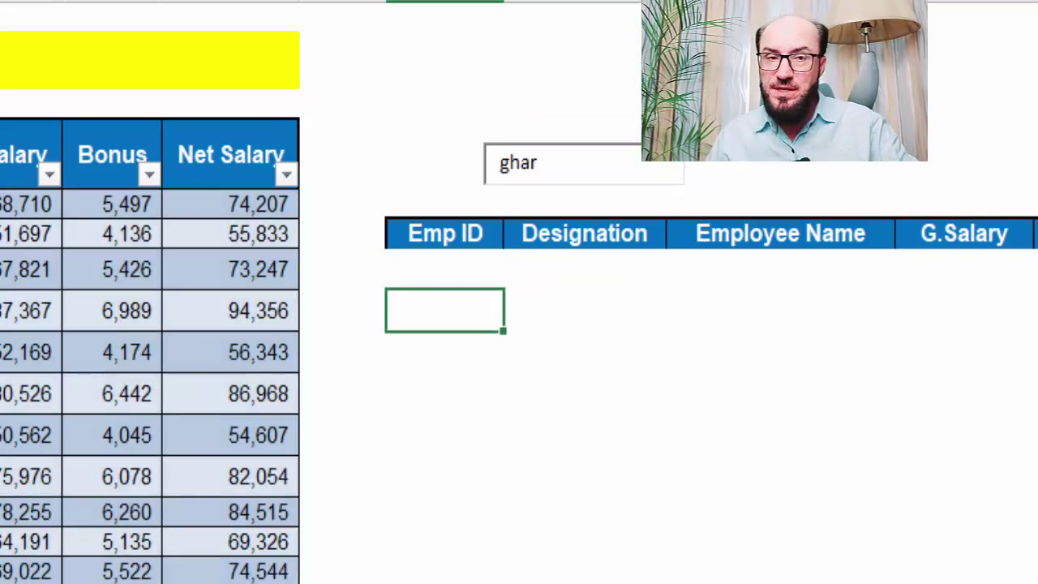
# Step: Test the FILTER formula by replacing the text box content with "admin"
pyautogui.doubleClick(475, 196)
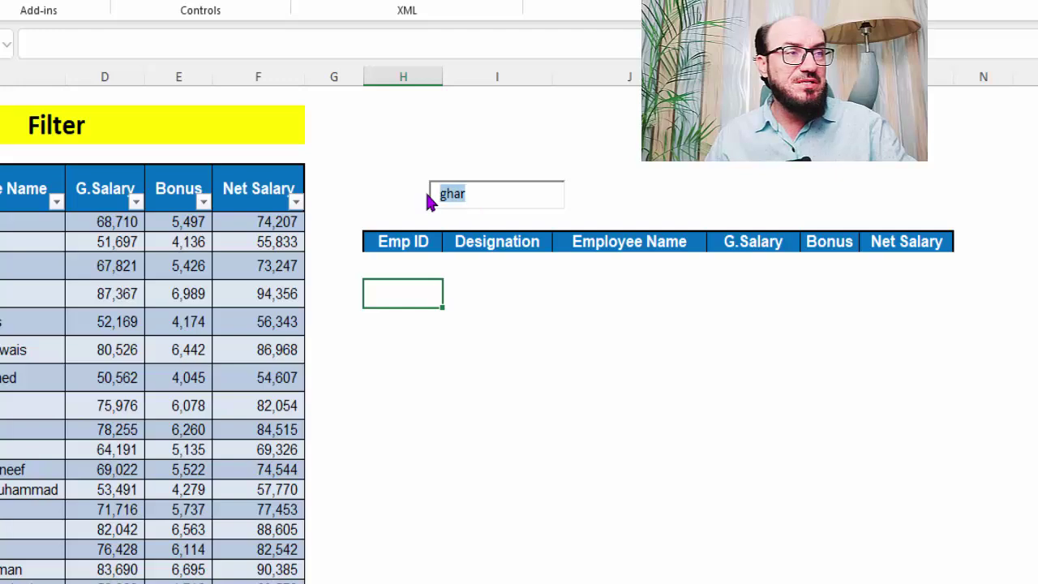
pyautogui.write('a')
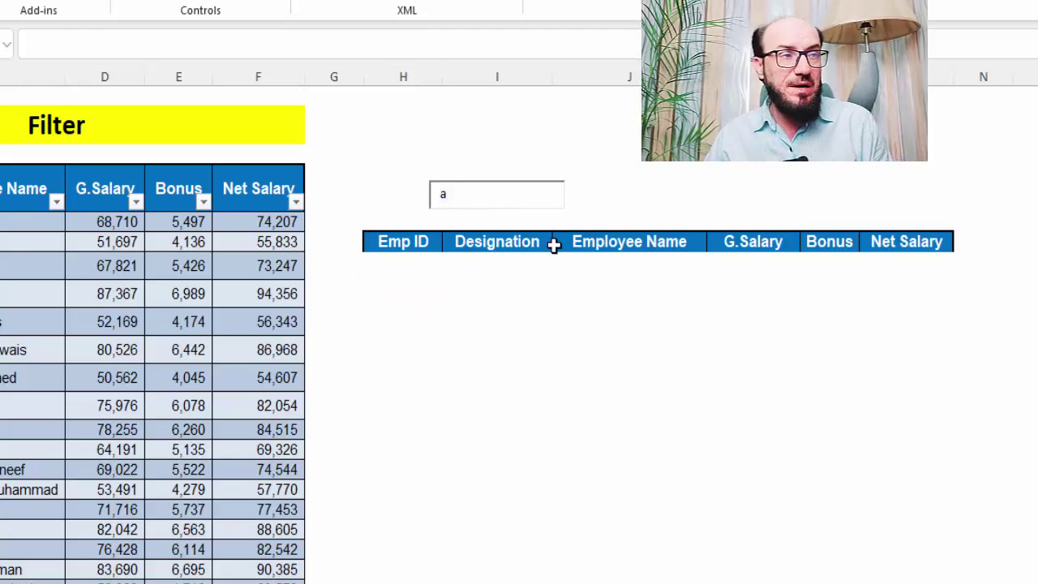
pyautogui.write('dmin')
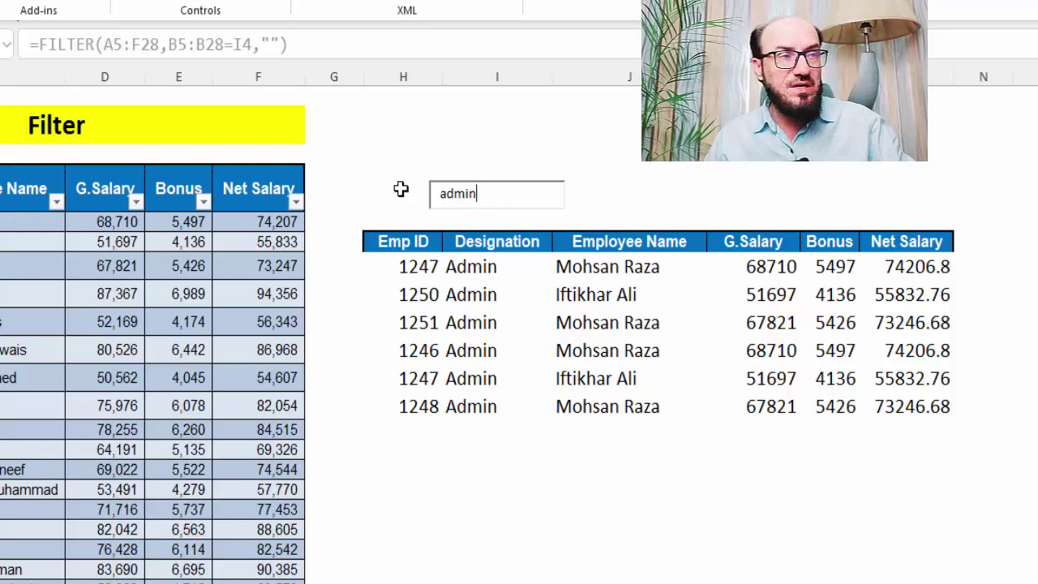
# Step: Replace the search text with "helper" to filter the records for that department
pyautogui.press('BackSpace')
pyautogui.press('BackSpace')
pyautogui.press('BackSpace')
pyautogui.press('BackSpace')
pyautogui.press('BackSpace')
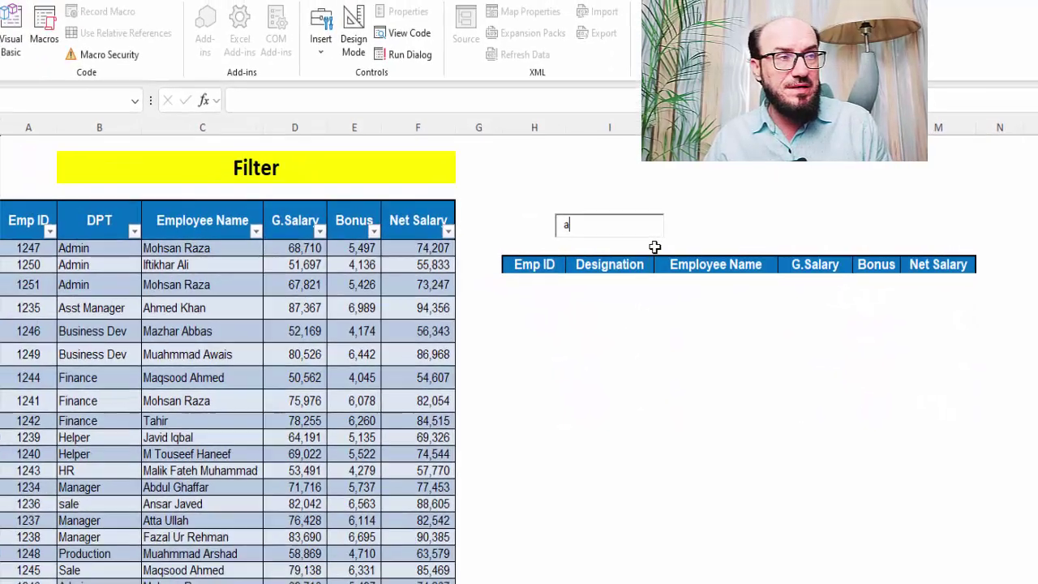
pyautogui.write('h')
pyautogui.write('er')
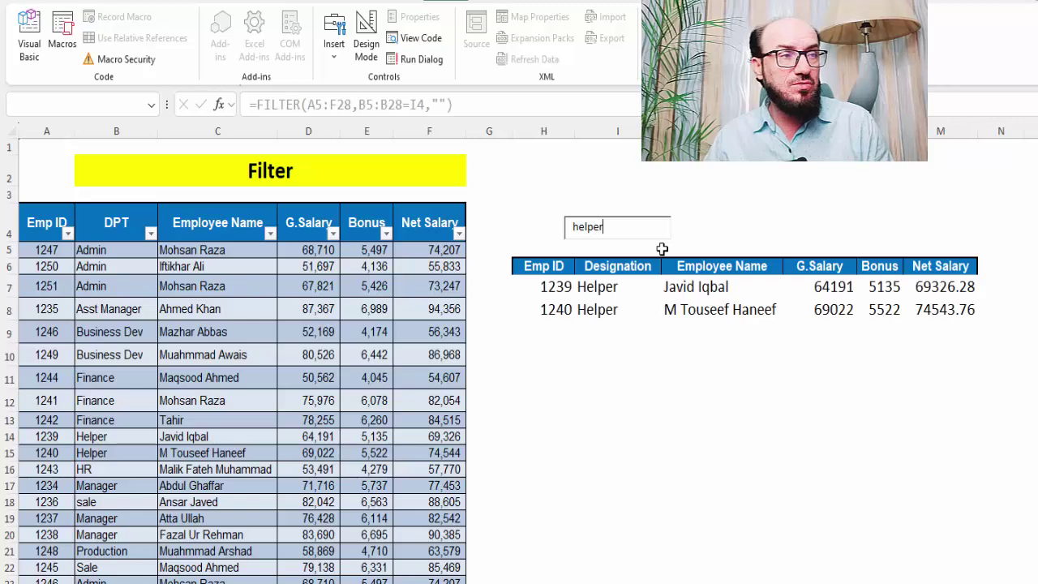
# Step: Replace the search text with "hr" to filter the records for the HR department
pyautogui.press('BackSpace')
pyautogui.press('BackSpace')
pyautogui.press('BackSpace')
pyautogui.press('BackSpace')
pyautogui.press('BackSpace')
pyautogui.press('BackSpace')
pyautogui.write('r')
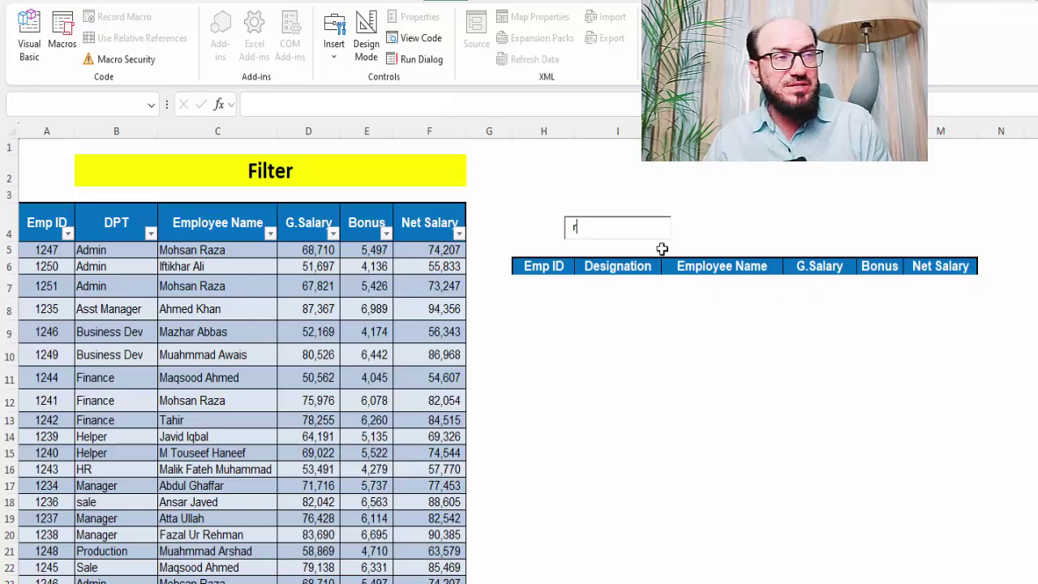
pyautogui.write('r')
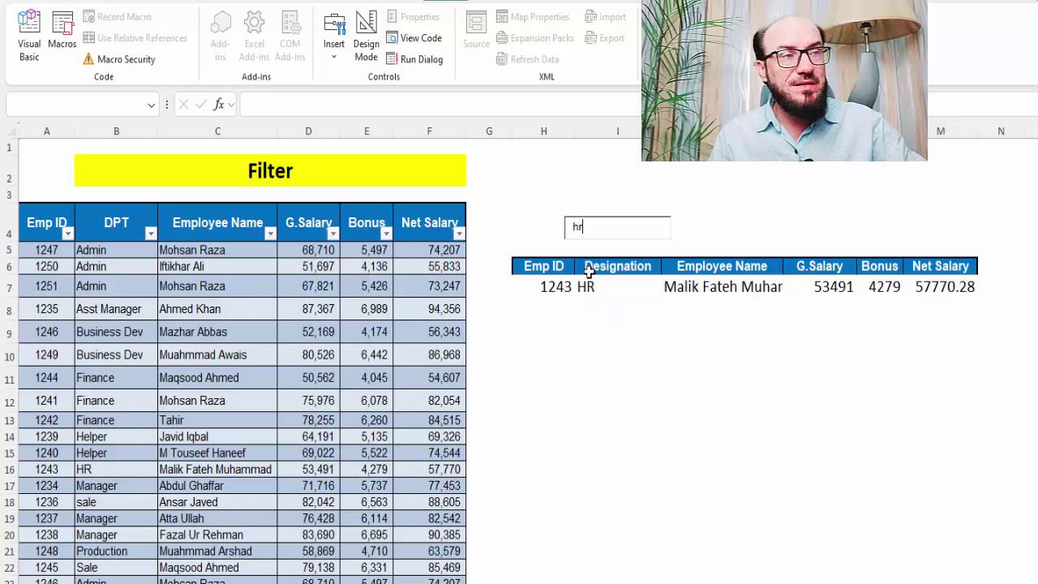
# Step: Enter only "m" in the text box to test a partial match against the DPT column entries
pyautogui.moveTo(152, 292); pyautogui.dragTo(118, 434)
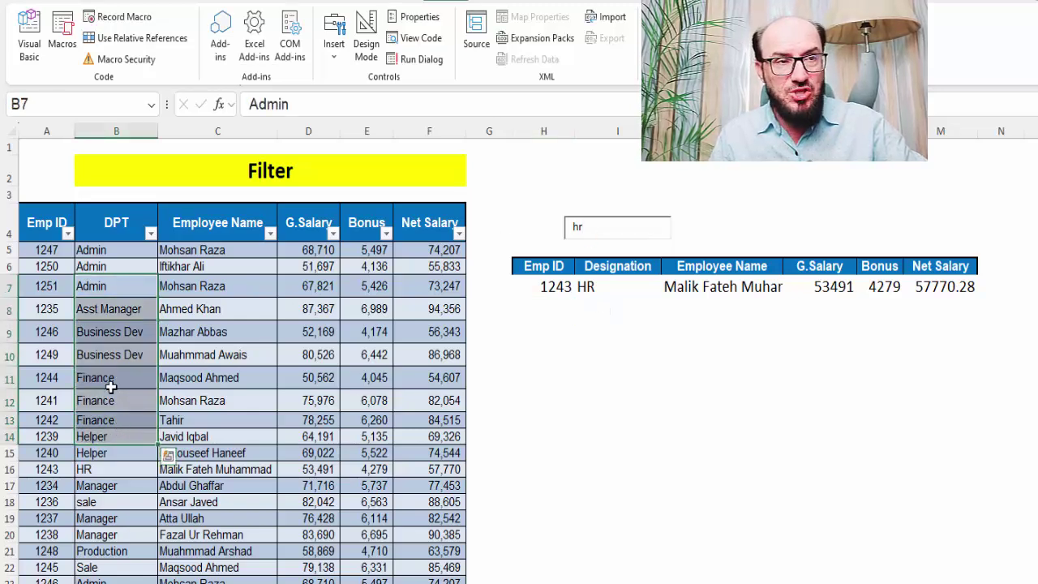
pyautogui.click(111, 288)
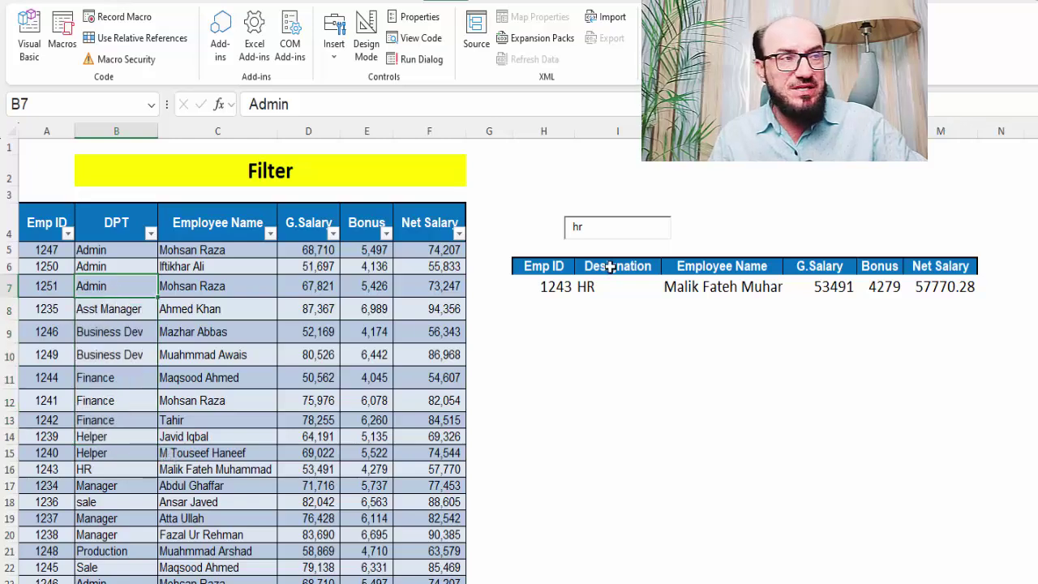
pyautogui.press('BackSpace')
pyautogui.press('BackSpace')
pyautogui.write('n')
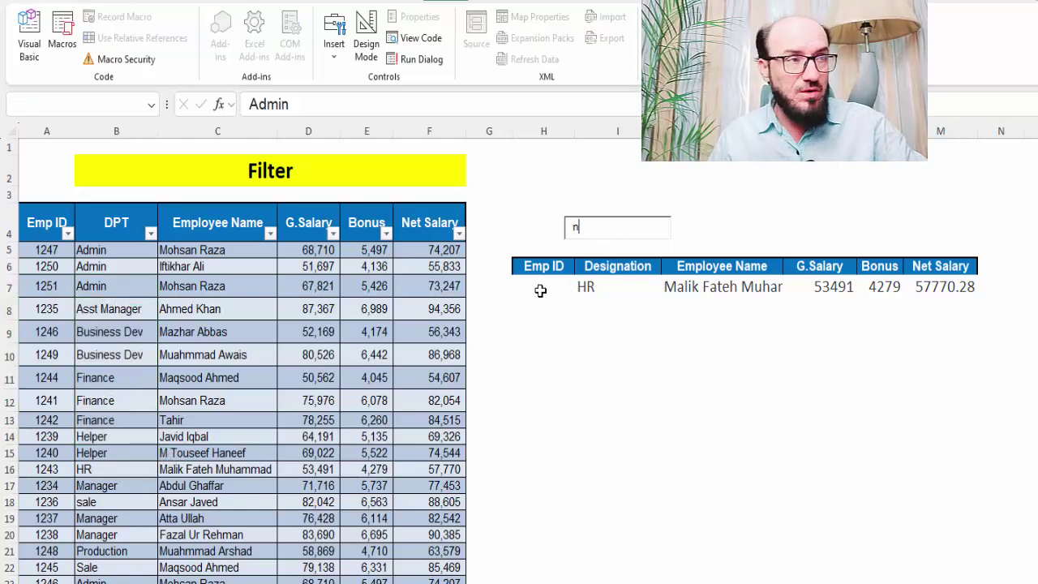
pyautogui.moveTo(99, 289); pyautogui.dragTo(112, 527)
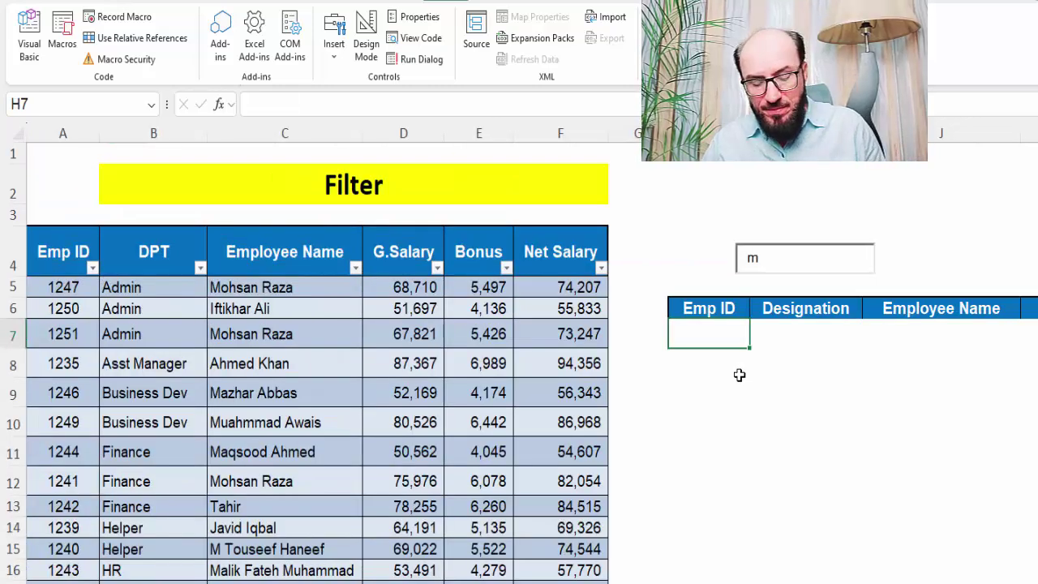
# Step: Start a new FILTER formula in H7 with the employee data range A5:F28 as its array
pyautogui.write('=fil')
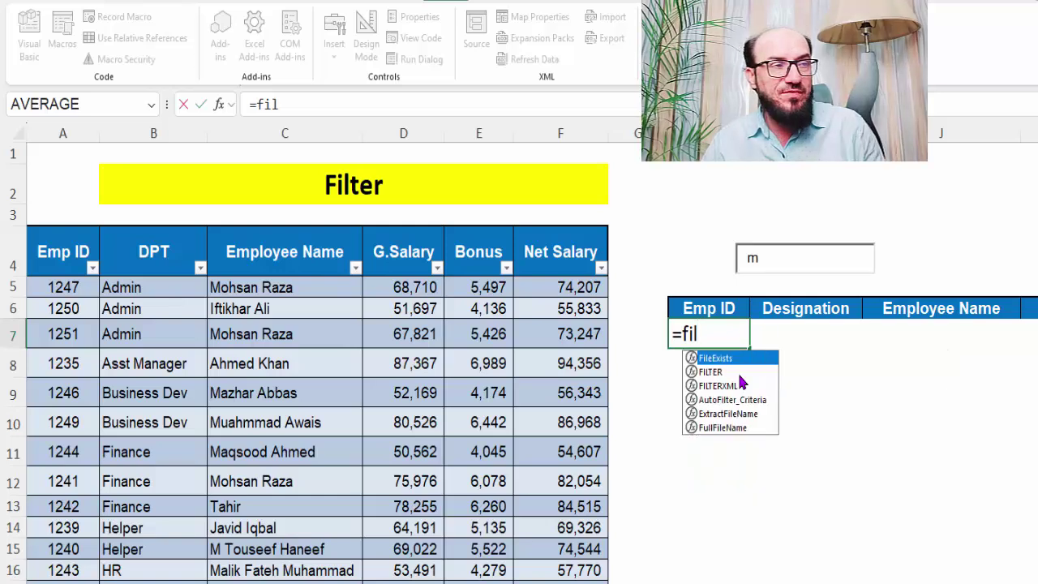
pyautogui.press('Tab')
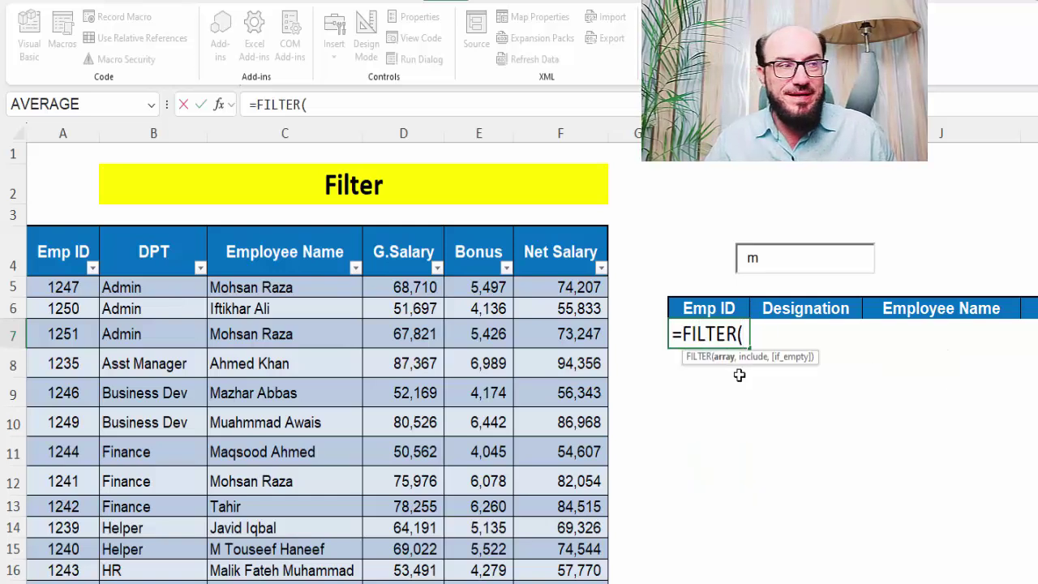
pyautogui.press('Left')
pyautogui.press('Left')
pyautogui.press('Left')
pyautogui.press('Left')
pyautogui.press('Left')
pyautogui.press('Left')
pyautogui.press('Left')
pyautogui.press('Up')
pyautogui.press('Up')
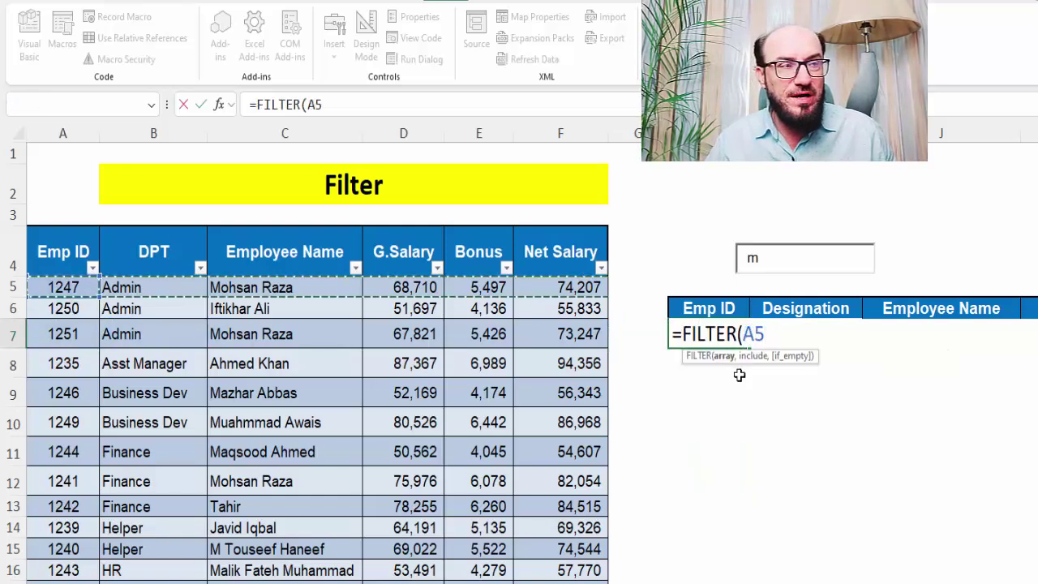
pyautogui.hotkey('ctrl', 'shift', 'Down')
pyautogui.hotkey('ctrl', 'shift', 'Right')
pyautogui.scroll(3, 738, 376)
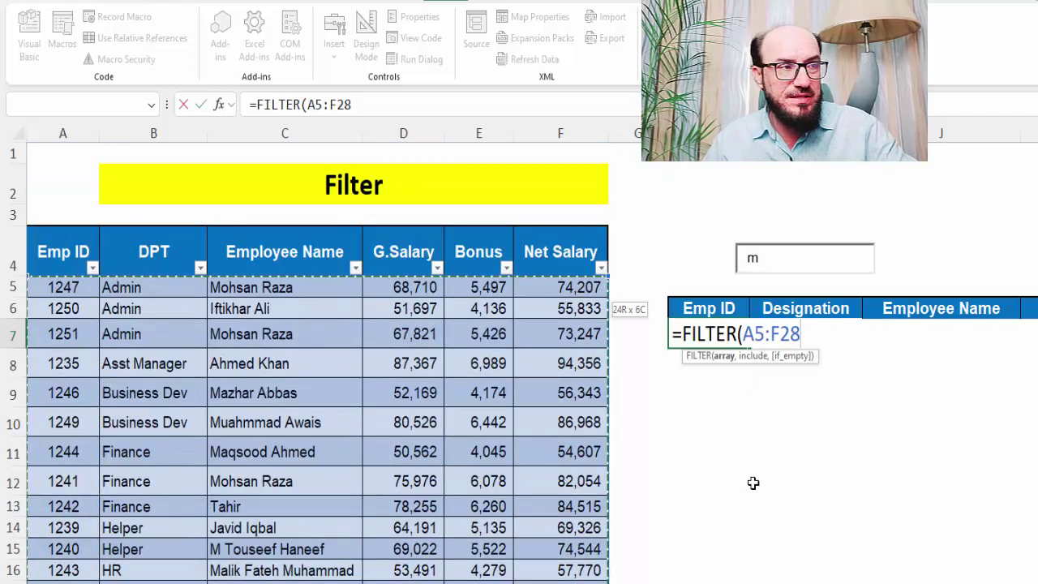
pyautogui.write(',')
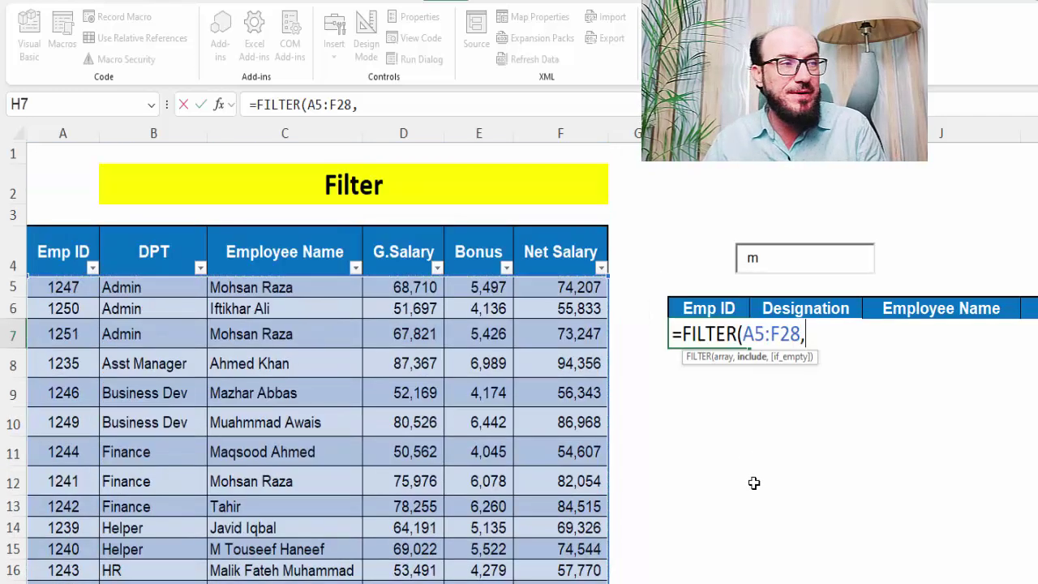
# Step: Add a SEARCH function as the FILTER formula's include argument, with cell I4 as the text to find
pyautogui.write('s')
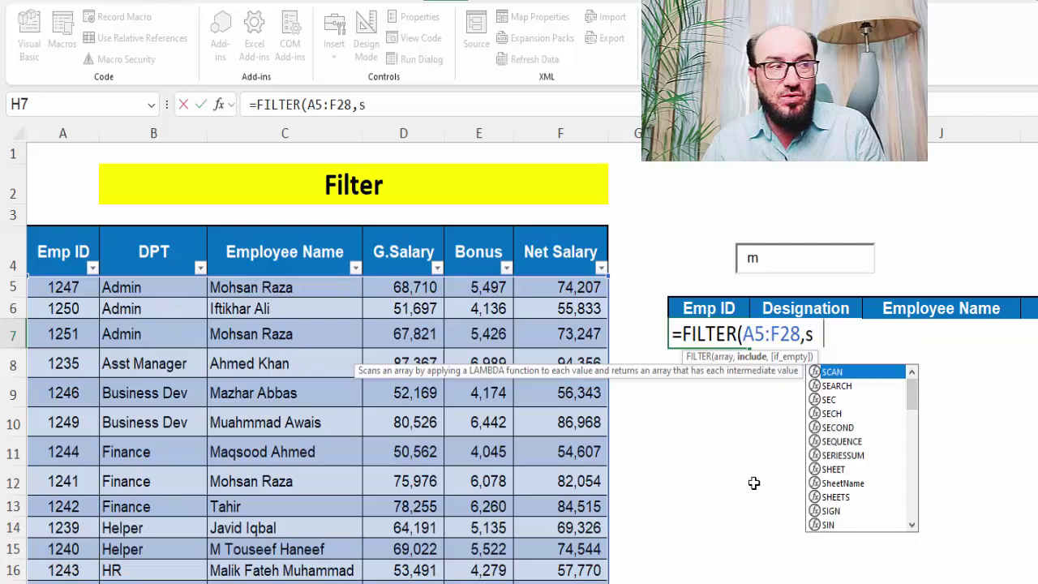
pyautogui.write('ec')
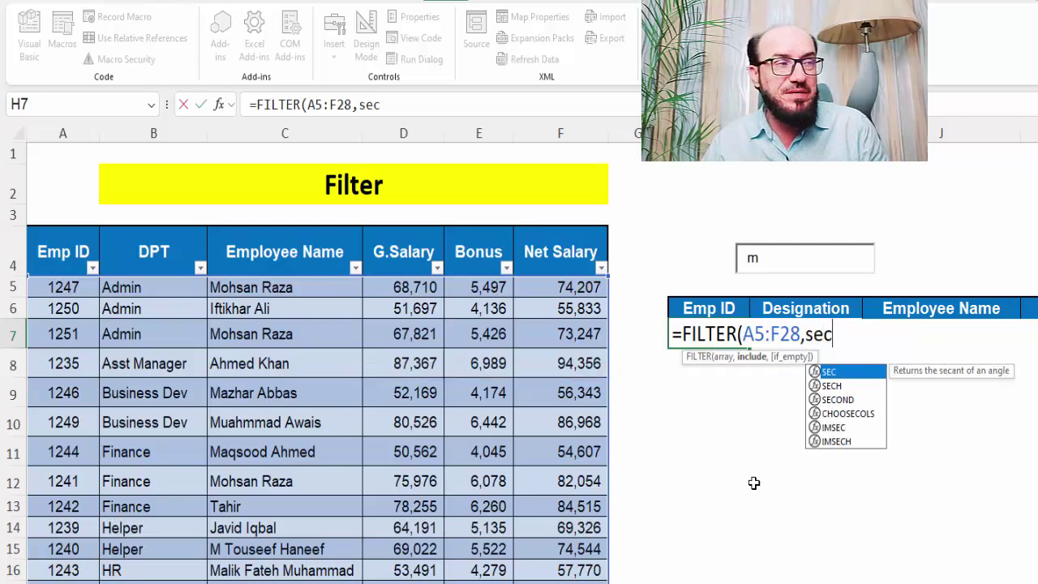
pyautogui.press('BackSpace')
pyautogui.write('r')
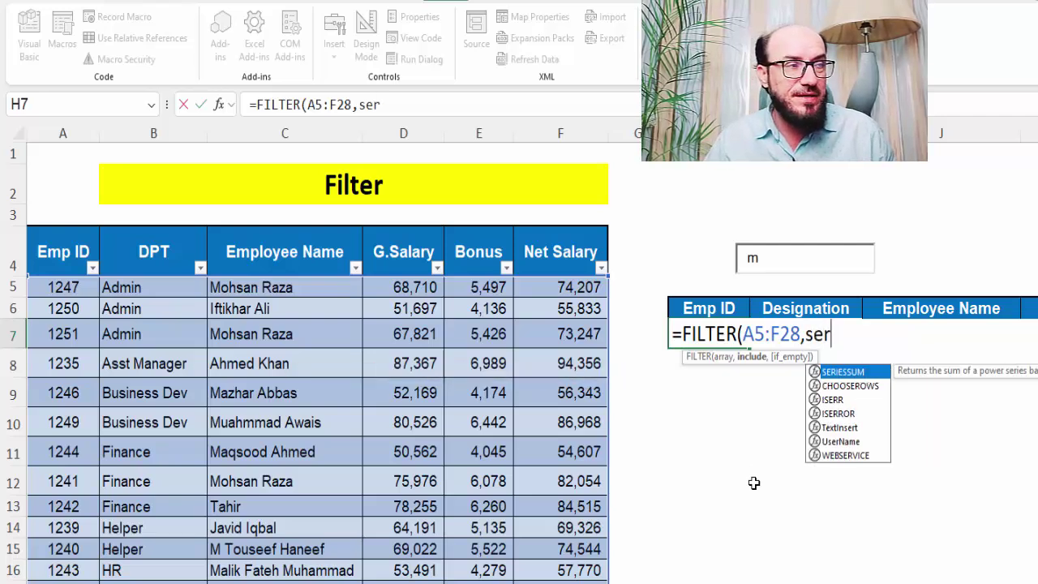
pyautogui.press('BackSpace')
pyautogui.write('a')
pyautogui.press('Tab')
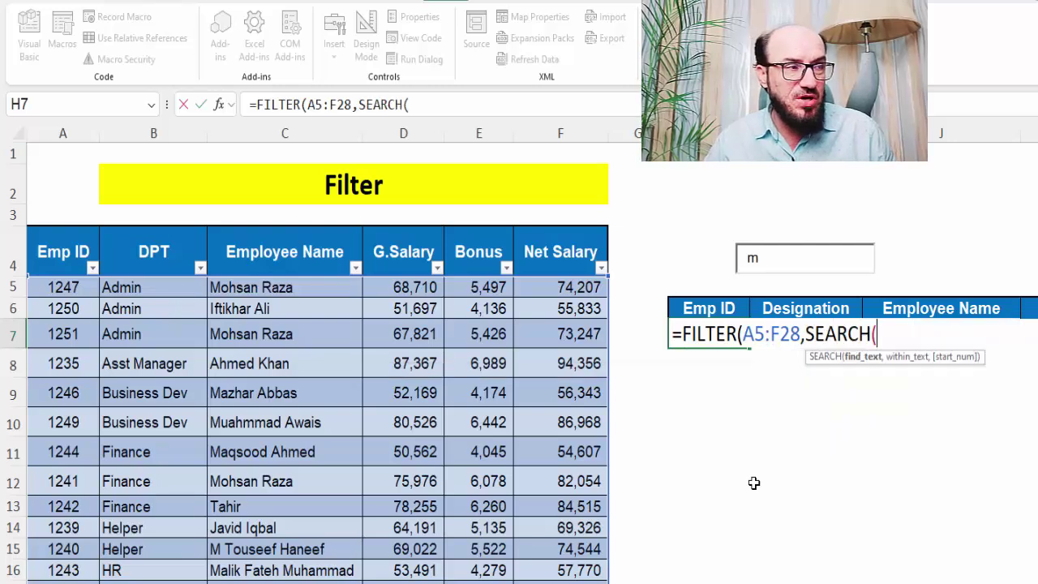
pyautogui.press('Up')
pyautogui.press('Up')
pyautogui.press('Right')
pyautogui.press('Up')
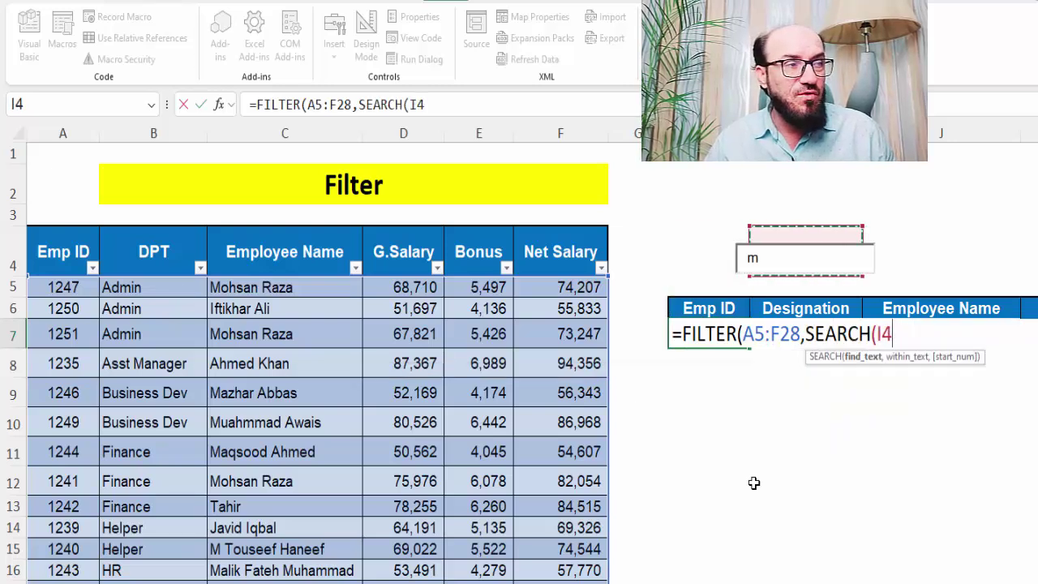
pyautogui.write(',')
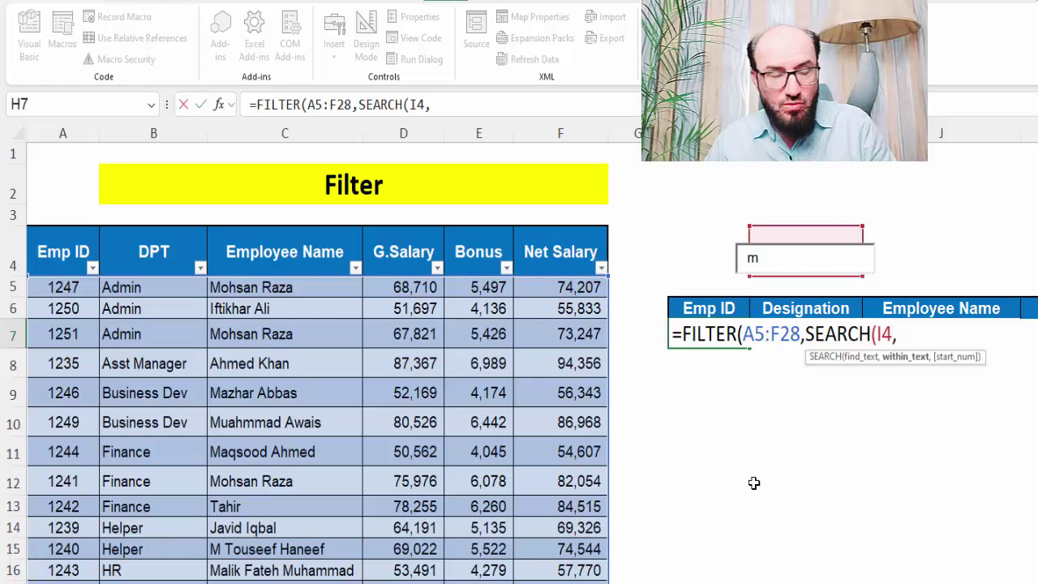
# Step: Set the SEARCH within-text range to the DPT column entries B5:B28 and commit the formula in H7
pyautogui.press('Left')
pyautogui.press('Left')
pyautogui.press('Left')
pyautogui.press('Left')
pyautogui.press('Left')
pyautogui.press('Up')
pyautogui.press('Left')
pyautogui.press('Up')
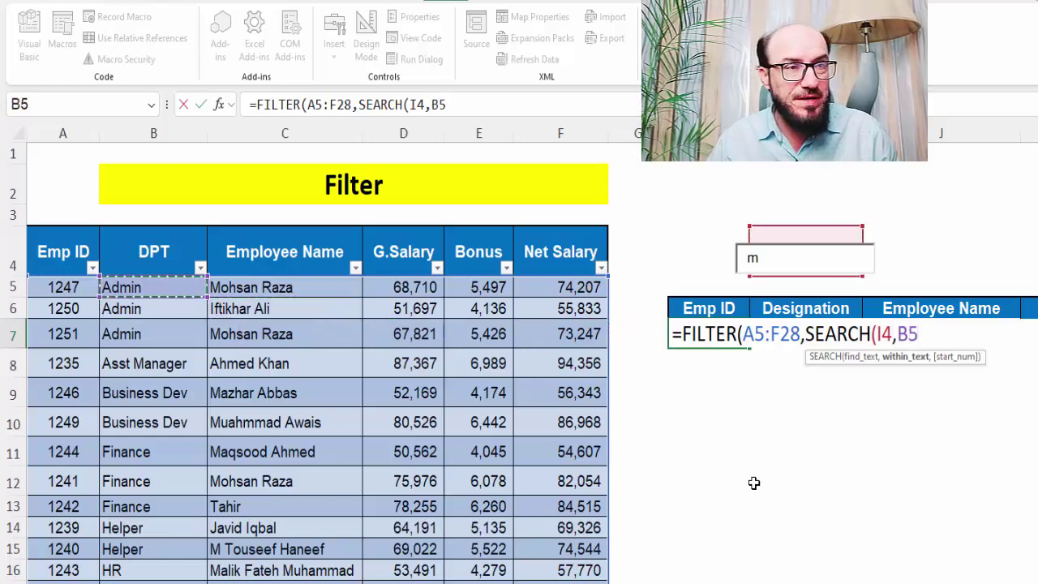
pyautogui.hotkey('ctrl', 'shift', 'Down')
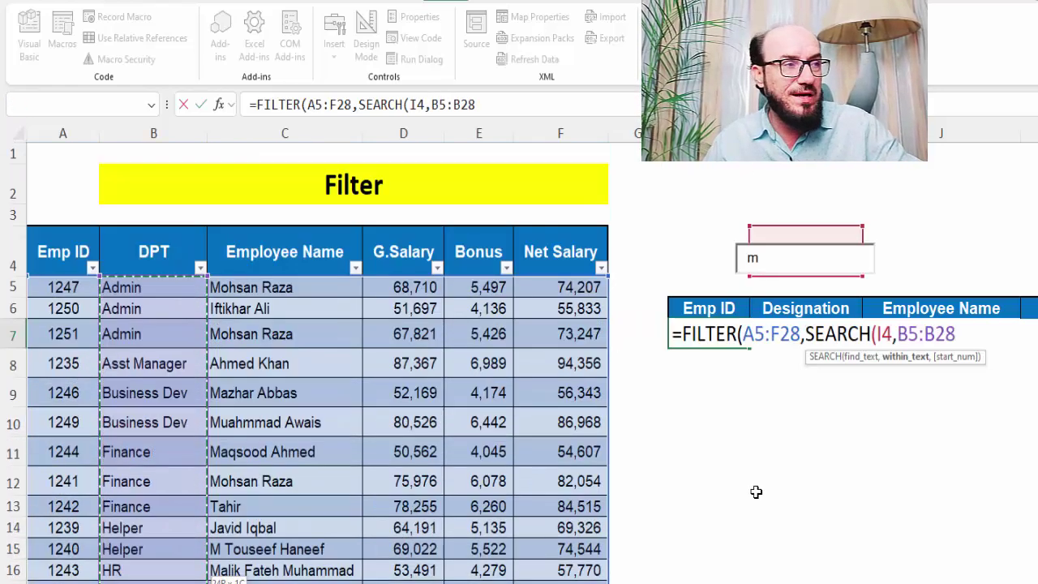
pyautogui.scroll(3, 754, 486)
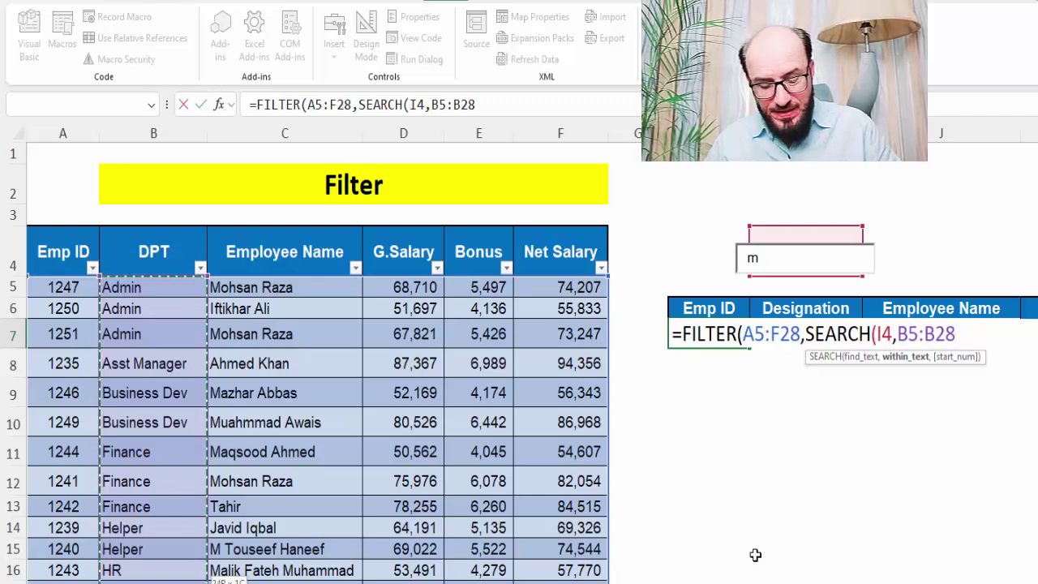
pyautogui.write(')')
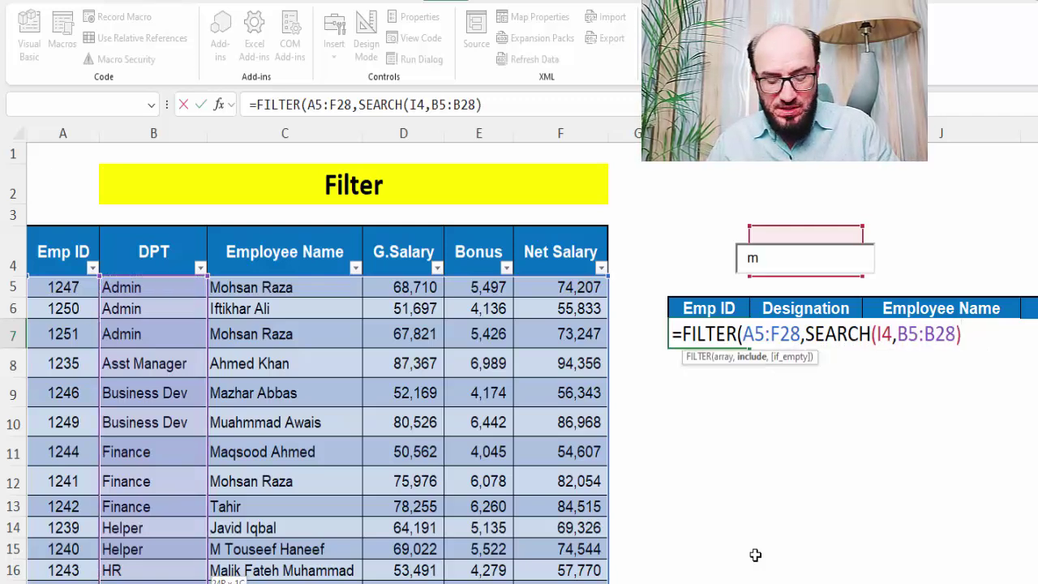
pyautogui.press('Return')
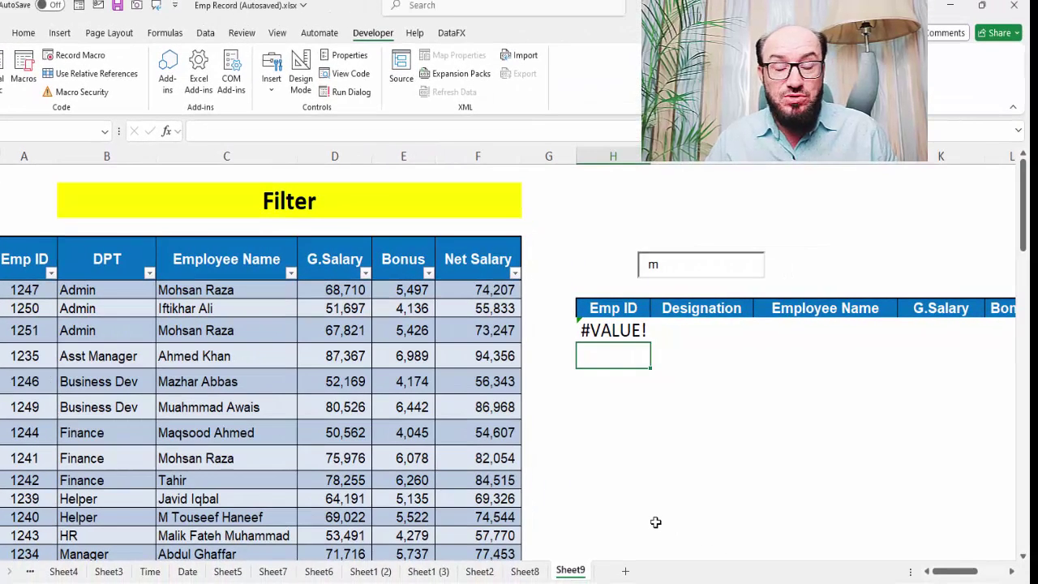
# Step: Wrap the SEARCH function in H7 with ISNUMBER to get =FILTER(A5:F28,ISNUMBER(SEARCH(I4,B5:B28)))
pyautogui.press('Up')
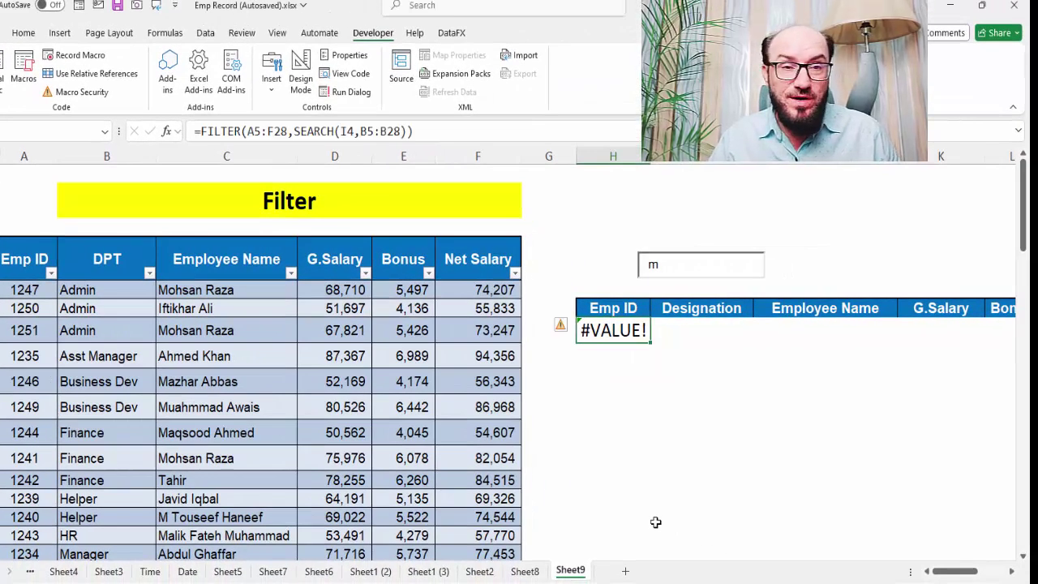
pyautogui.press('F2')
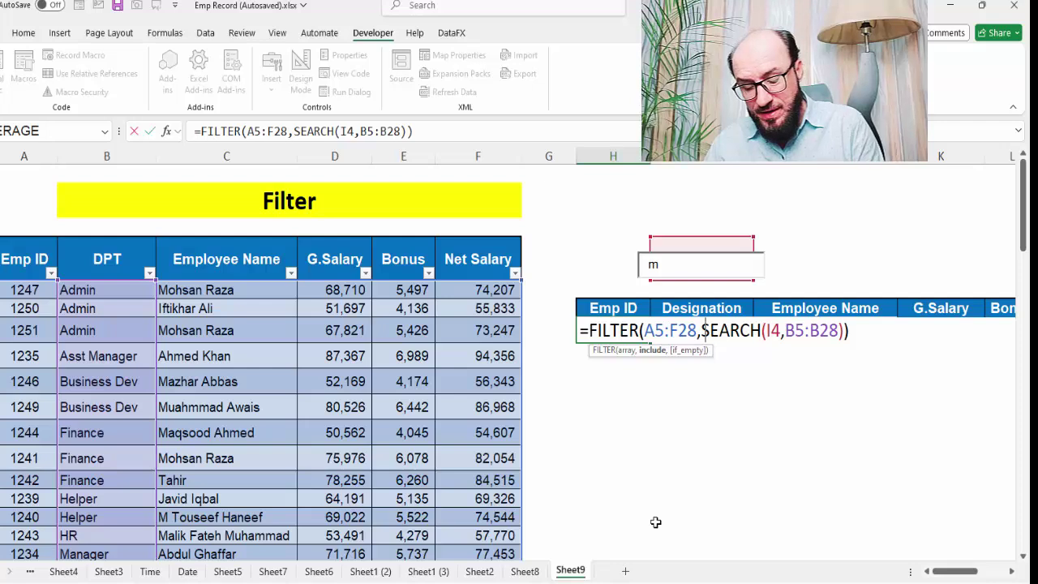
pyautogui.write('isnu')
pyautogui.press('Tab')
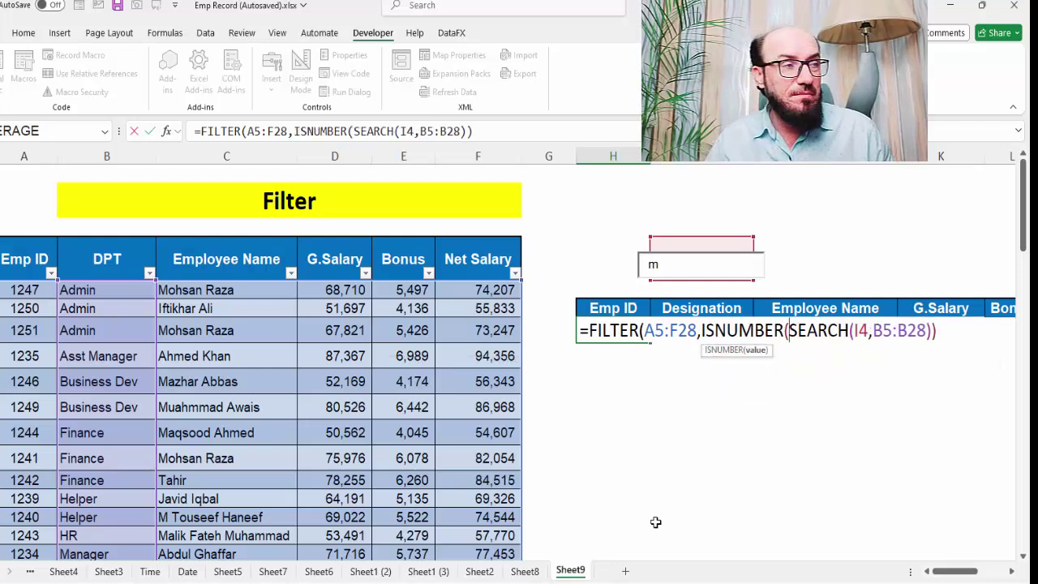
pyautogui.press('Right')
pyautogui.press('Right')
pyautogui.press('Right')
pyautogui.press('Right')
pyautogui.press('Right')
pyautogui.press('Right')
pyautogui.press('Right')
pyautogui.press('Right')
pyautogui.press('Right')
pyautogui.press('Right')
pyautogui.press('Right')
pyautogui.press('Right')
pyautogui.press('Right')
pyautogui.press('Right')
pyautogui.press('Right')
pyautogui.press('Right')
pyautogui.press('Right')
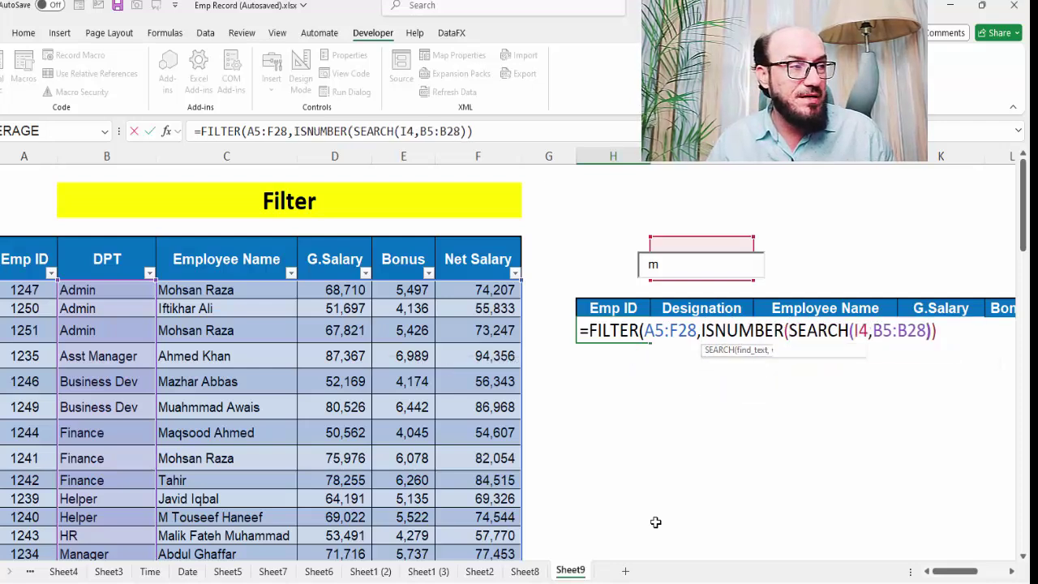
pyautogui.write(')')
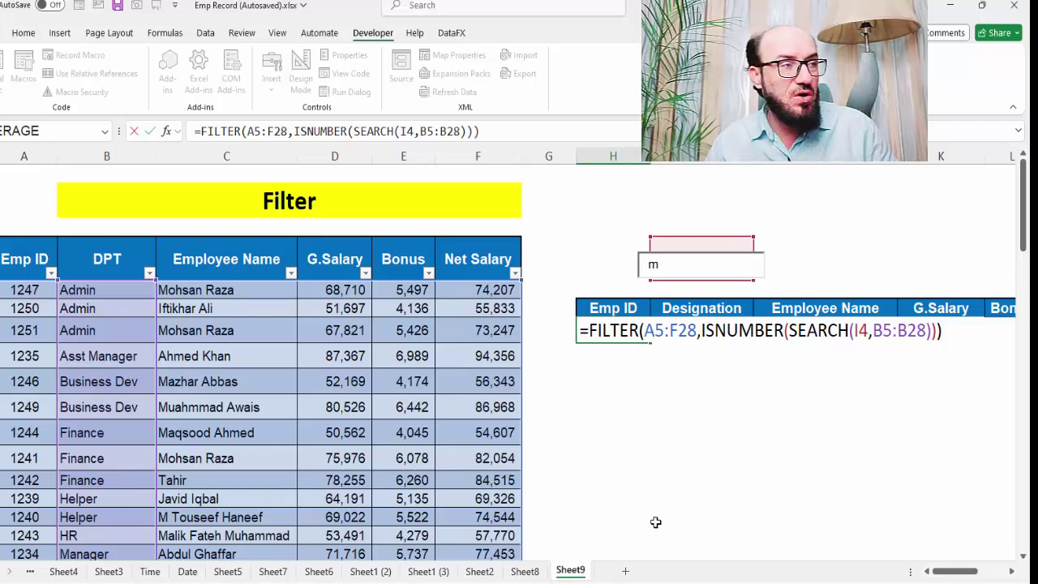
pyautogui.press('Return')
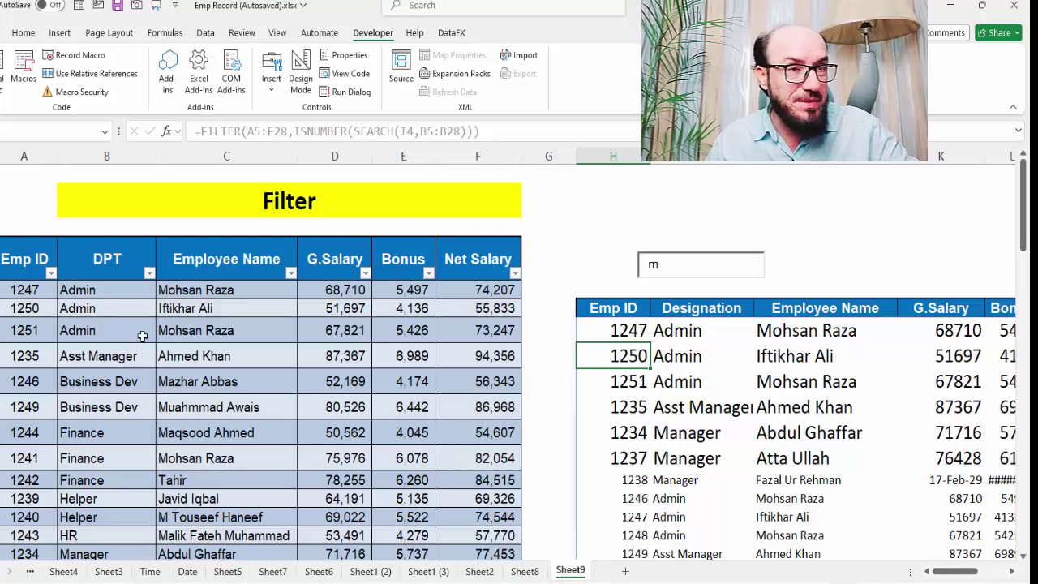
# Step: Compare the DPT column entries with the Designation values in the filtered results
pyautogui.moveTo(71, 292); pyautogui.dragTo(84, 463)
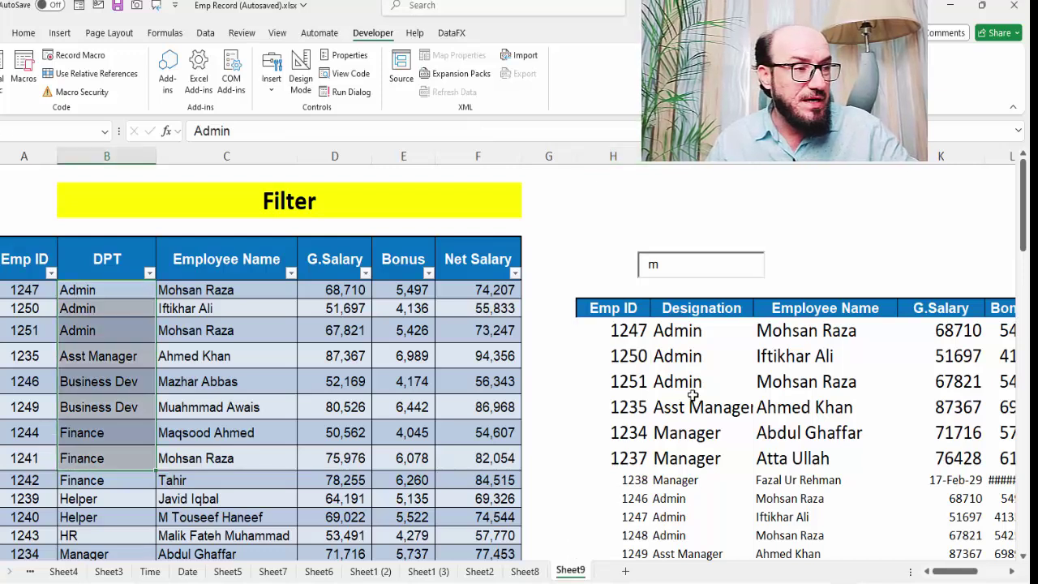
pyautogui.moveTo(690, 401); pyautogui.dragTo(686, 482)
pyautogui.scroll(-2, 688, 487)
pyautogui.scroll(3, 688, 489)
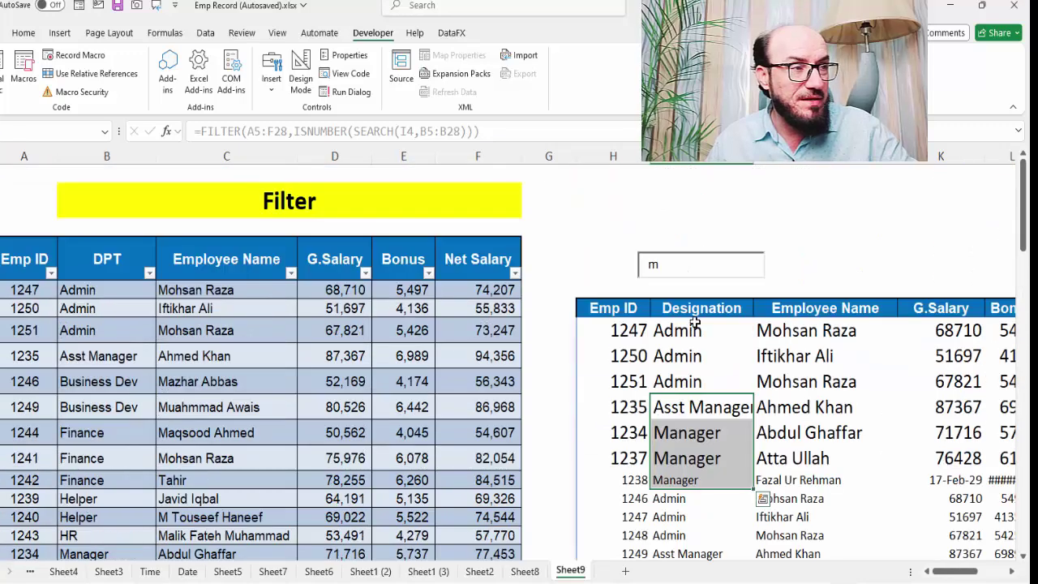
# Step: Replace the search text with "nce" to test a match on the ending of a department name
pyautogui.doubleClick(683, 266)
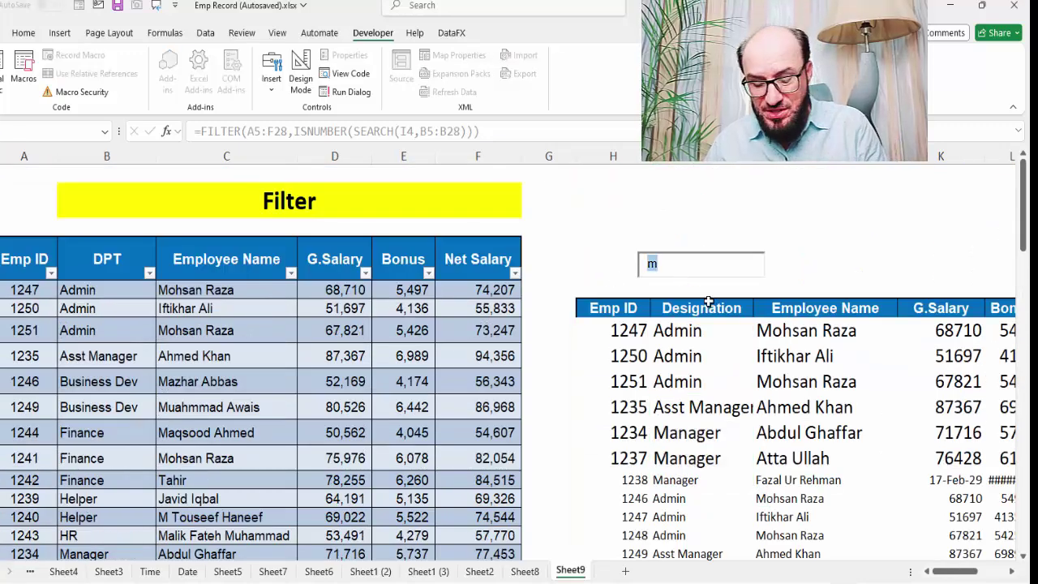
pyautogui.write('n')
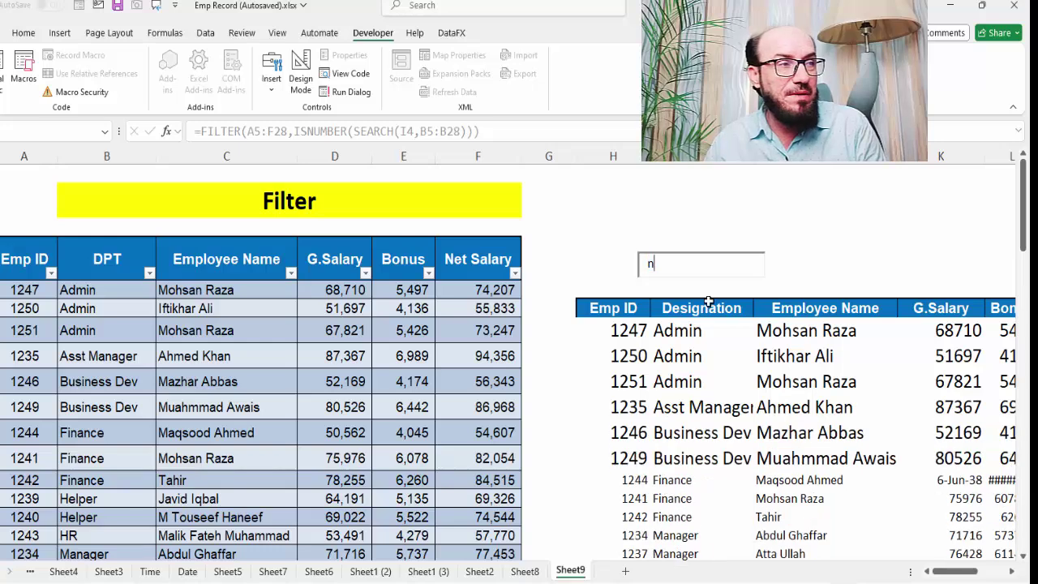
pyautogui.write('ce')
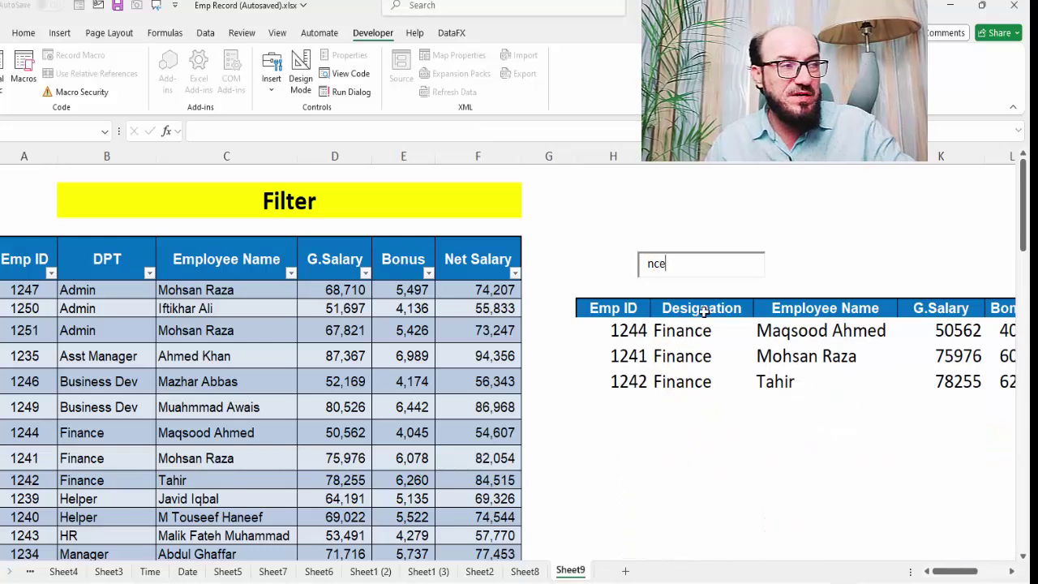
# Step: Replace the search text with "e" and review all the matching records in the results table
pyautogui.press('BackSpace')
pyautogui.press('BackSpace')
pyautogui.press('BackSpace')
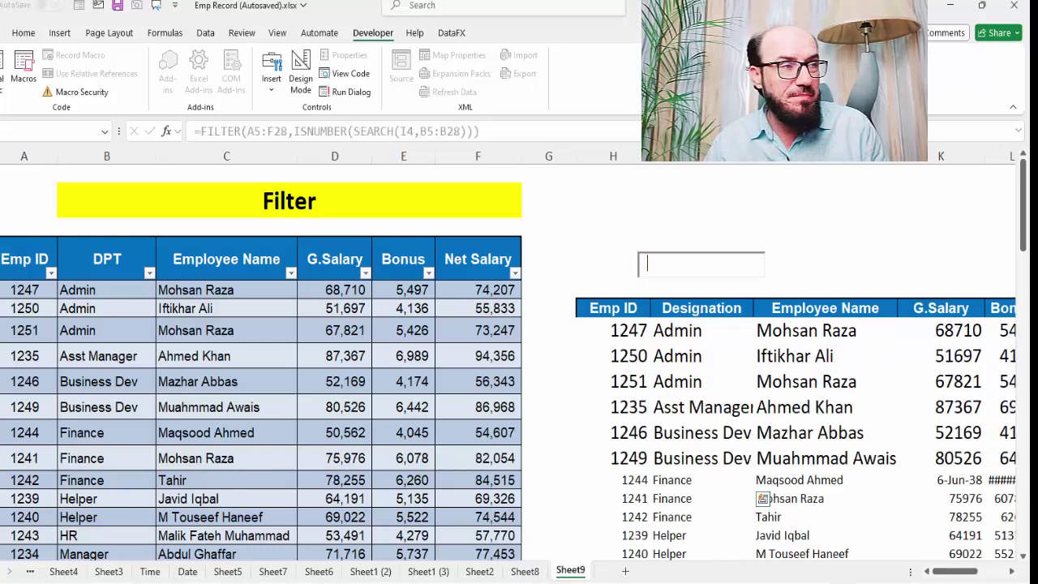
pyautogui.write('e')
pyautogui.scroll(-2, 721, 403)
pyautogui.scroll(2, 721, 400)
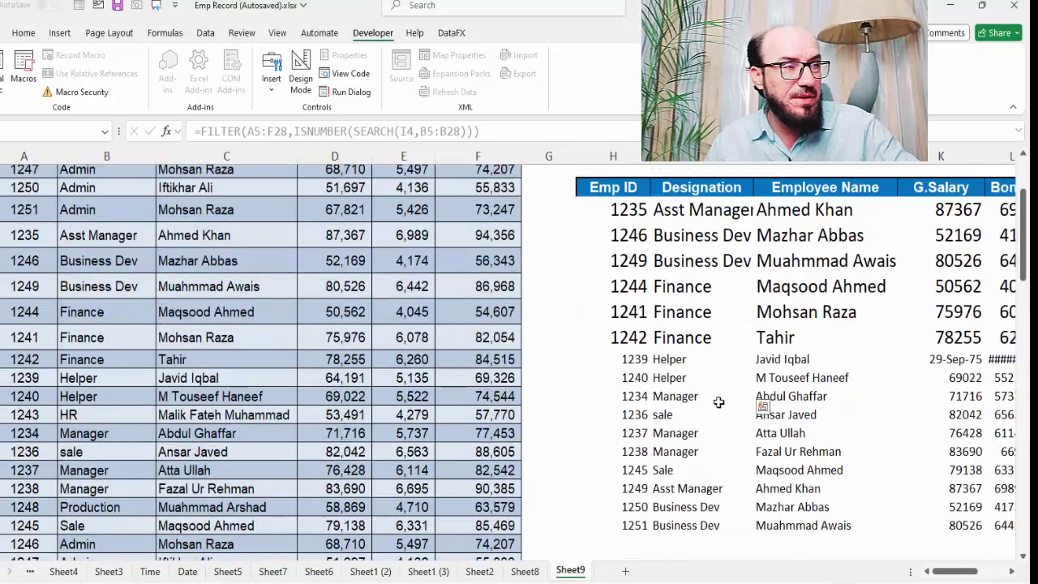
# Step: Test the partial search texts "he" and "dev" one after the other in the text box
pyautogui.press('BackSpace')
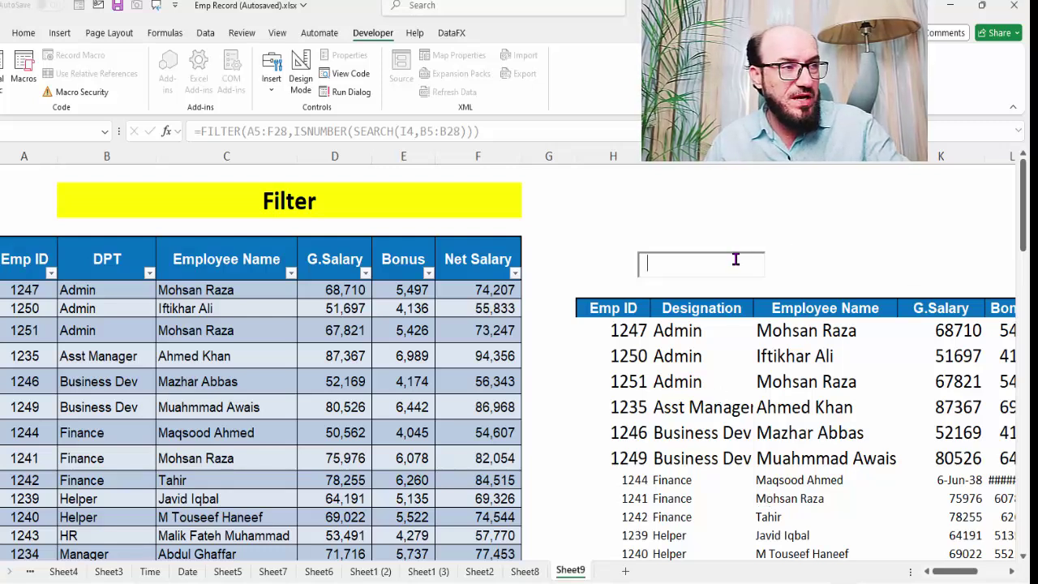
pyautogui.write('he')
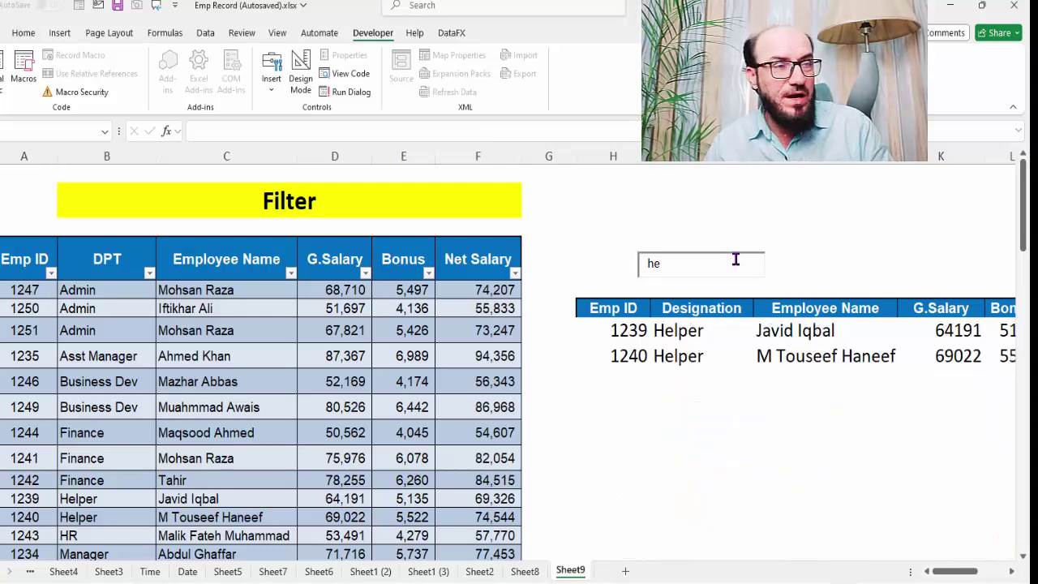
pyautogui.press('BackSpace')
pyautogui.press('BackSpace')
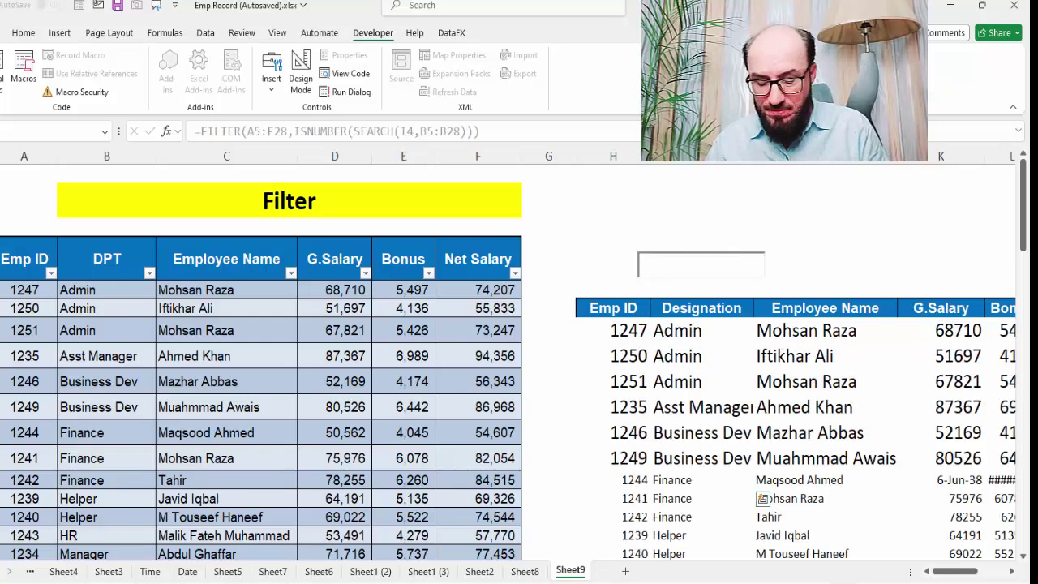
pyautogui.write('dev')
# Step: Replace the search text with "de" and check the filtered records against the DPT column
pyautogui.press('BackSpace')
pyautogui.press('BackSpace')
pyautogui.press('BackSpace')
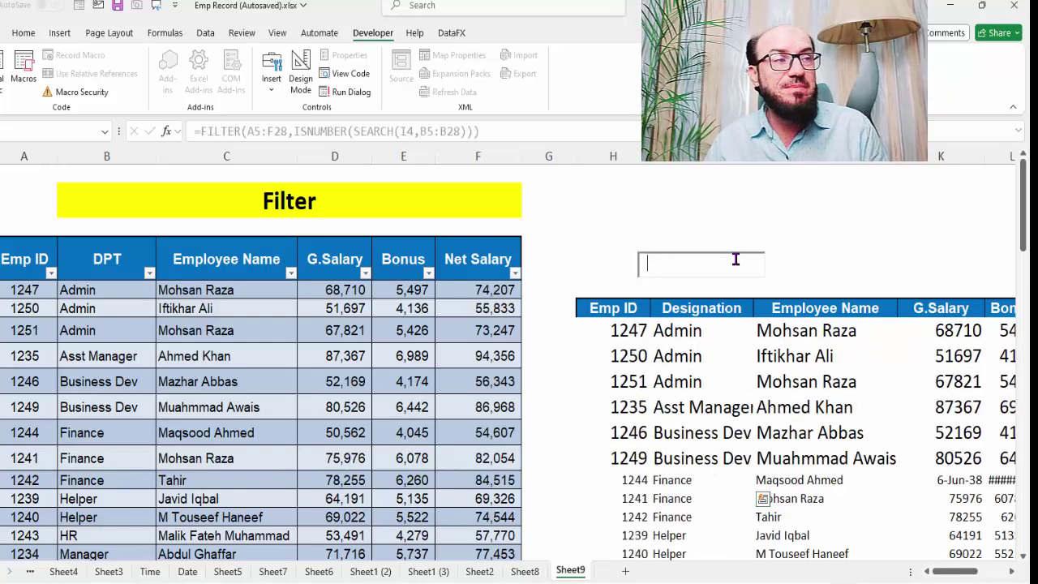
pyautogui.write('d')
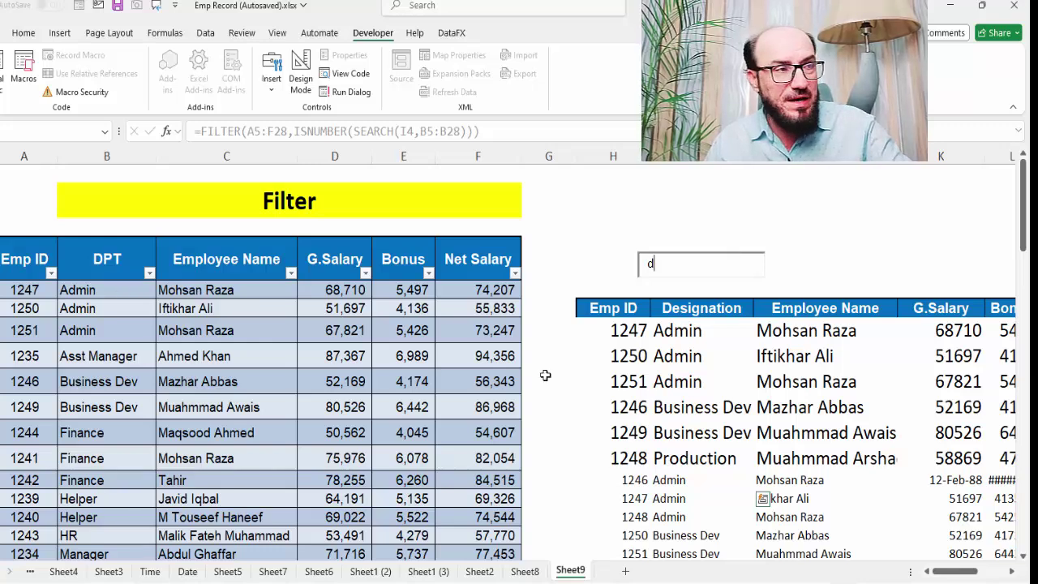
pyautogui.write('e')
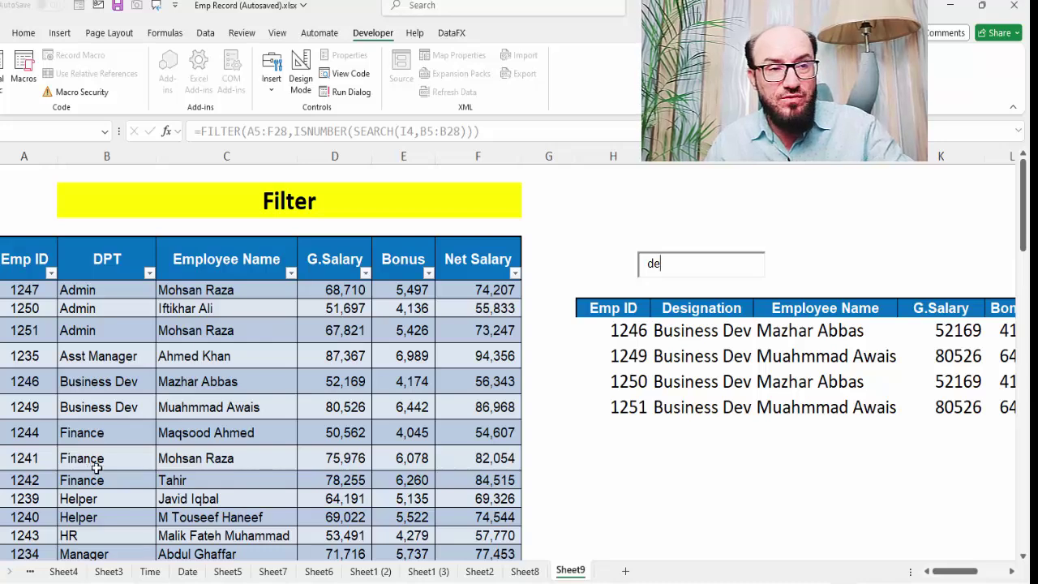
pyautogui.scroll(-2, 96, 468)
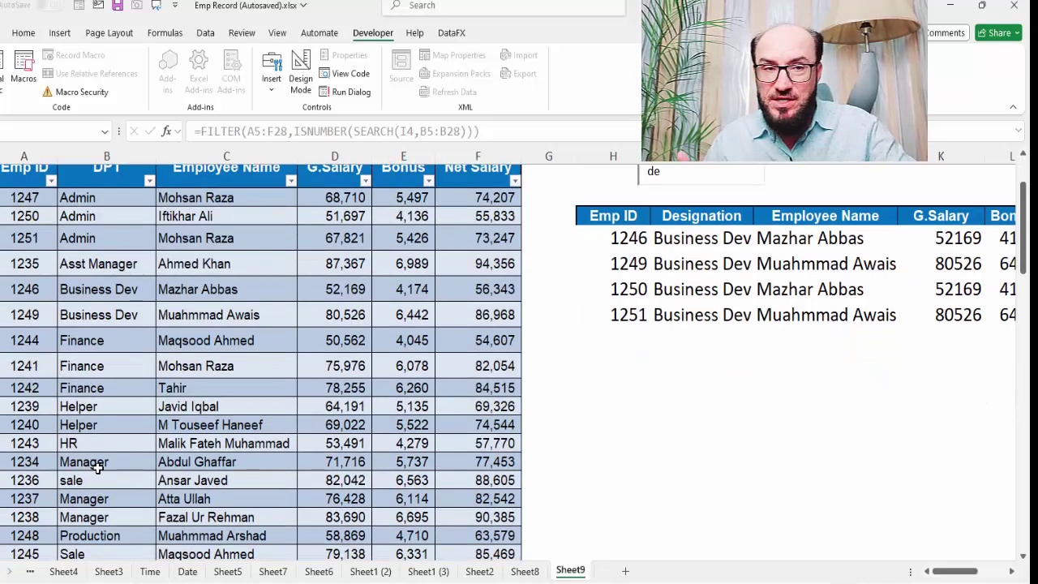
pyautogui.scroll(2, 123, 459)
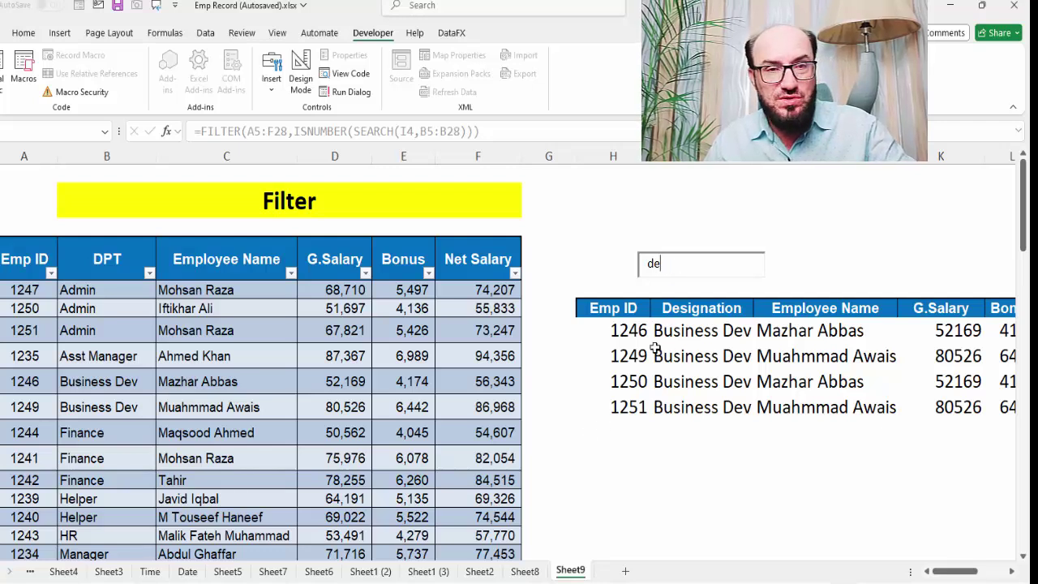
# Step: Inspect the FILTER formula in H7 and its referenced ranges without changing it
pyautogui.click(626, 332)
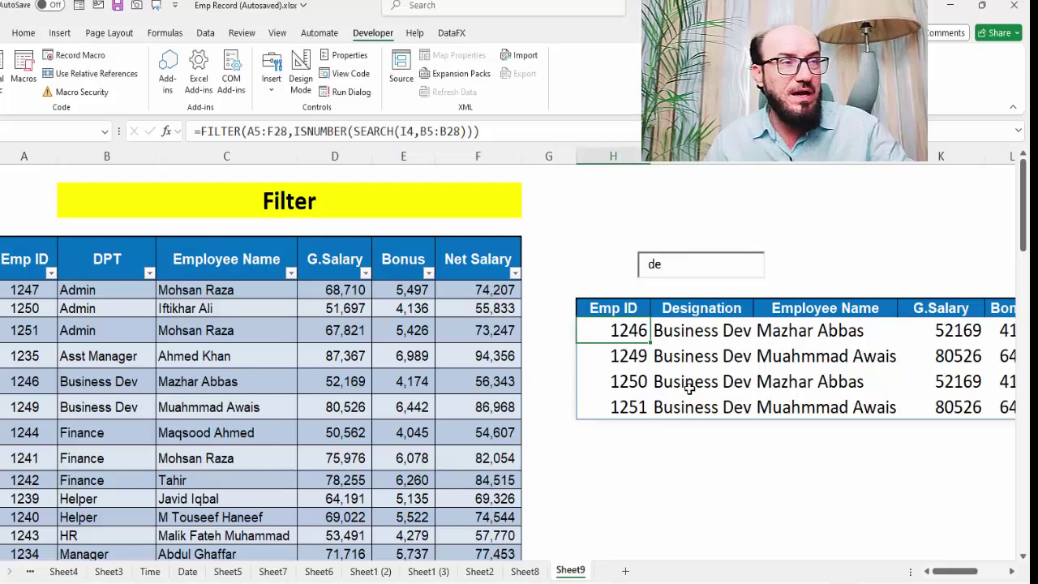
pyautogui.press('F2')
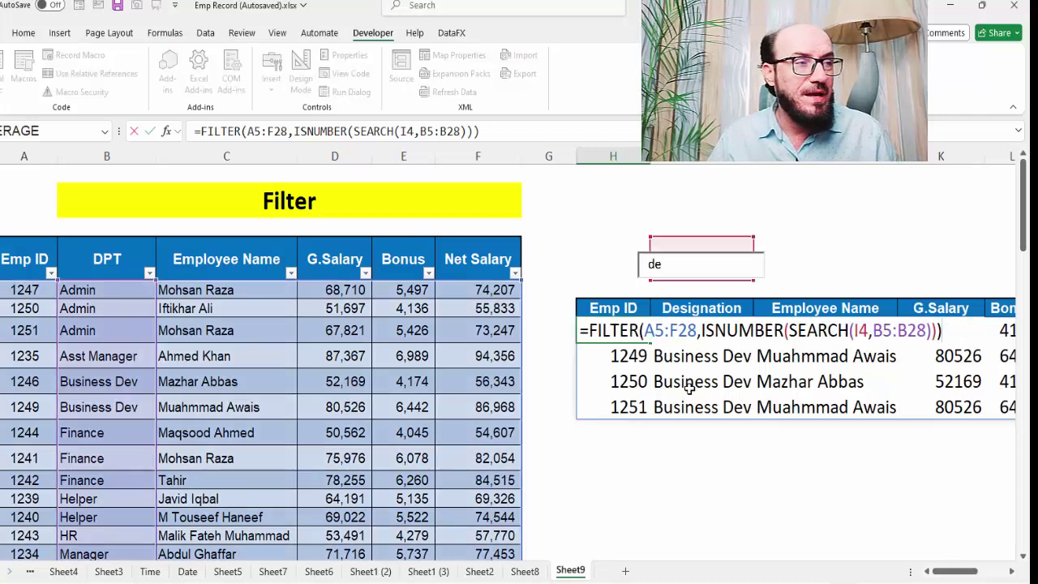
pyautogui.press('Escape')
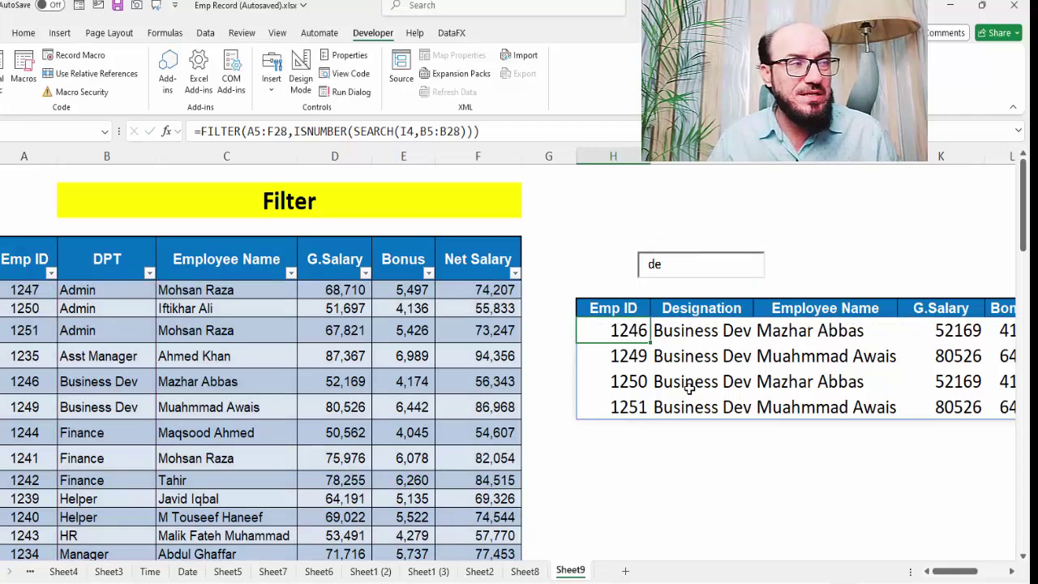
# Step: Look across the first filtered record from Emp ID to Net Salary and return to its Emp ID
pyautogui.press('Right')
pyautogui.press('Right')
pyautogui.press('Right')
pyautogui.press('Right')
pyautogui.press('Right')
pyautogui.press('Right')
pyautogui.press('Right')
pyautogui.press('Left')
pyautogui.press('Left')
pyautogui.press('Left')
pyautogui.press('Left')
pyautogui.press('Left')
pyautogui.press('Left')
pyautogui.press('Left')
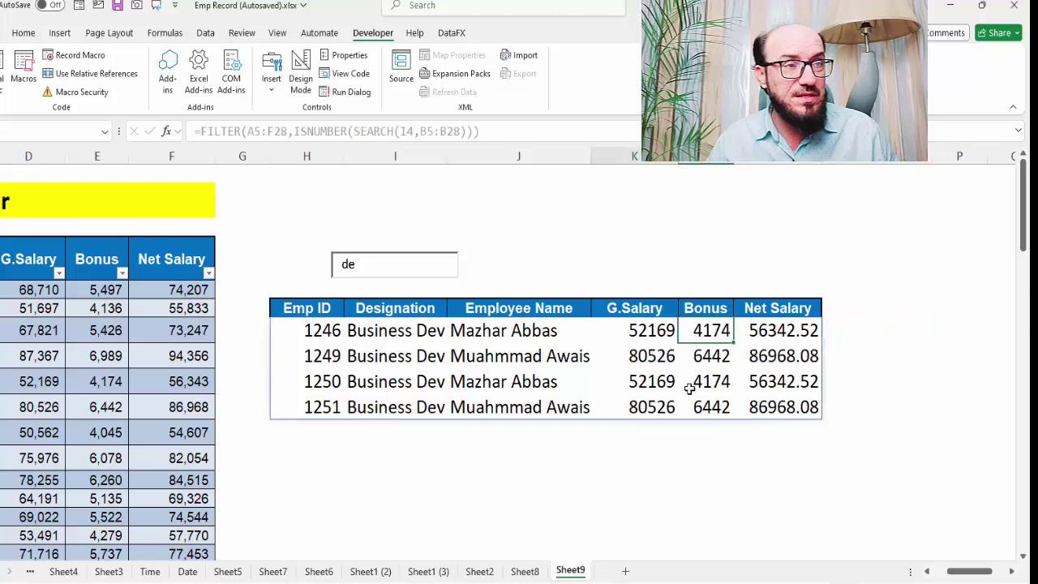
# Step: Examine the formula in H7 once more and leave it unchanged
pyautogui.press('F2')
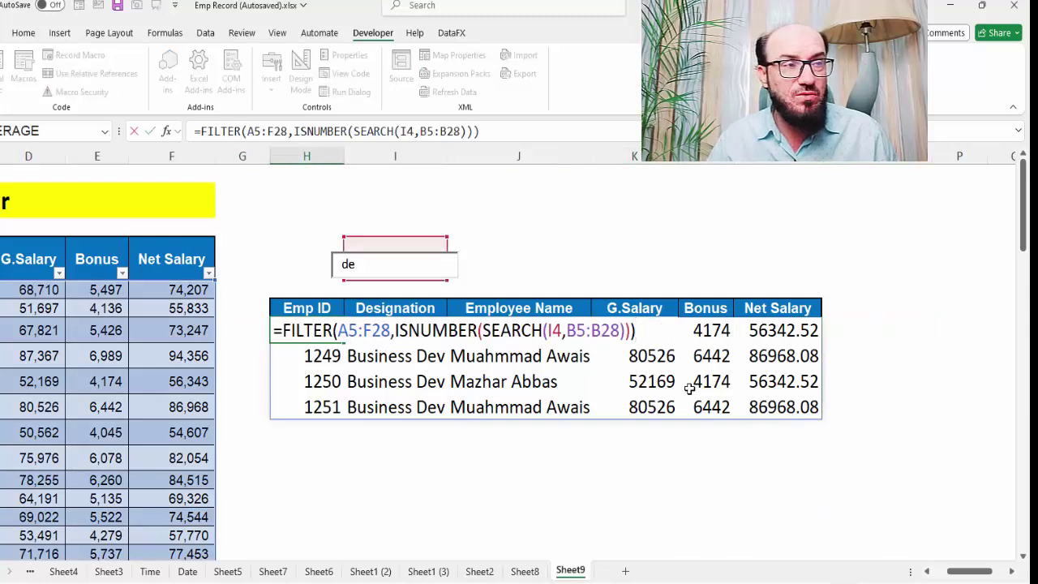
pyautogui.press('Return')
pyautogui.press('Down')
pyautogui.press('Up')
pyautogui.press('Up')
pyautogui.press('Down')
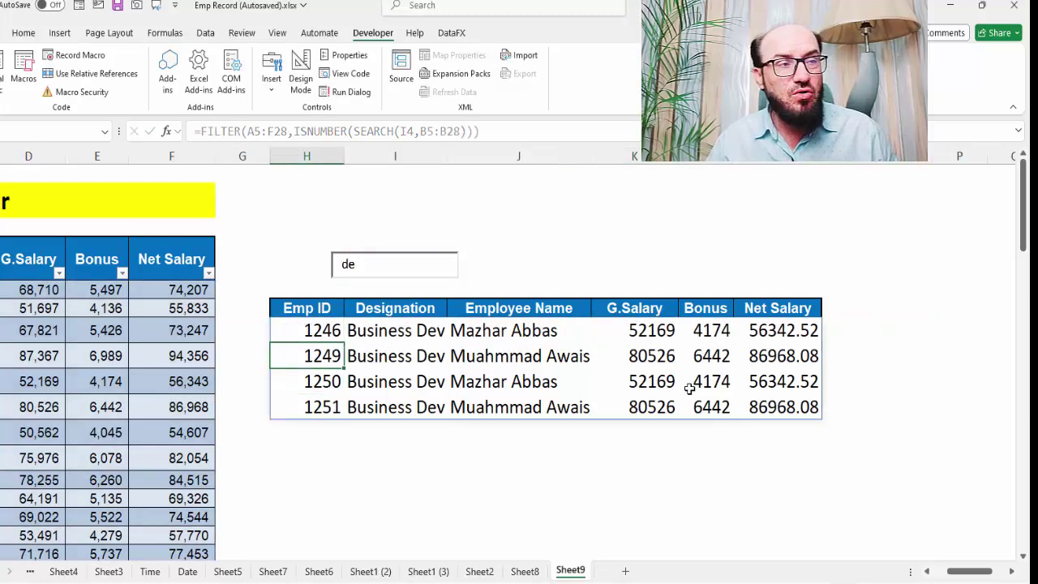
# Step: Begin a SEARCH formula in H13, below the results table, with I4 as the text to find
pyautogui.press('Down')
pyautogui.press('Down')
pyautogui.press('Down')
pyautogui.press('Down')
pyautogui.press('Down')
pyautogui.write('=s')
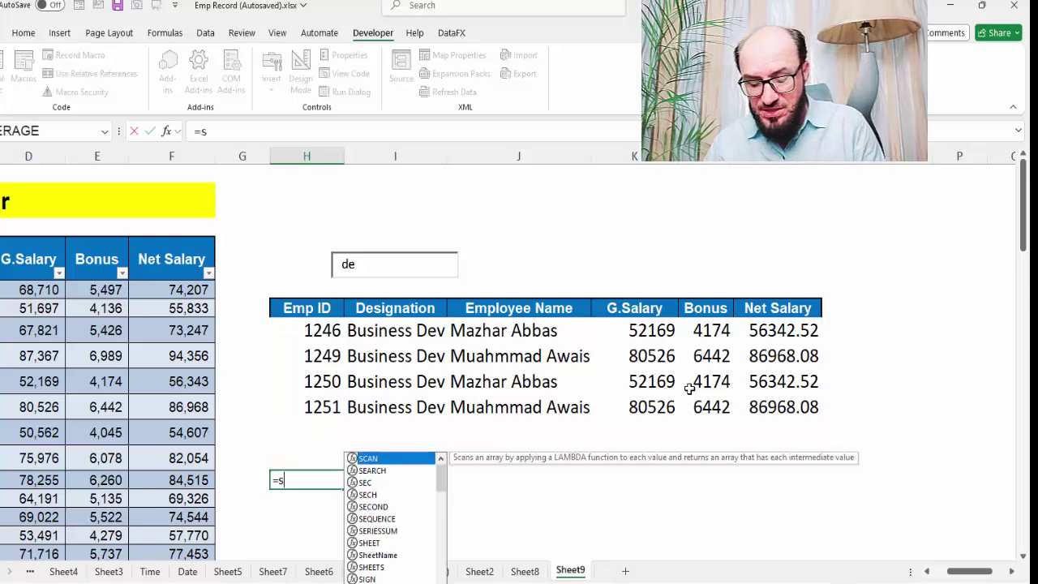
pyautogui.write('era===')
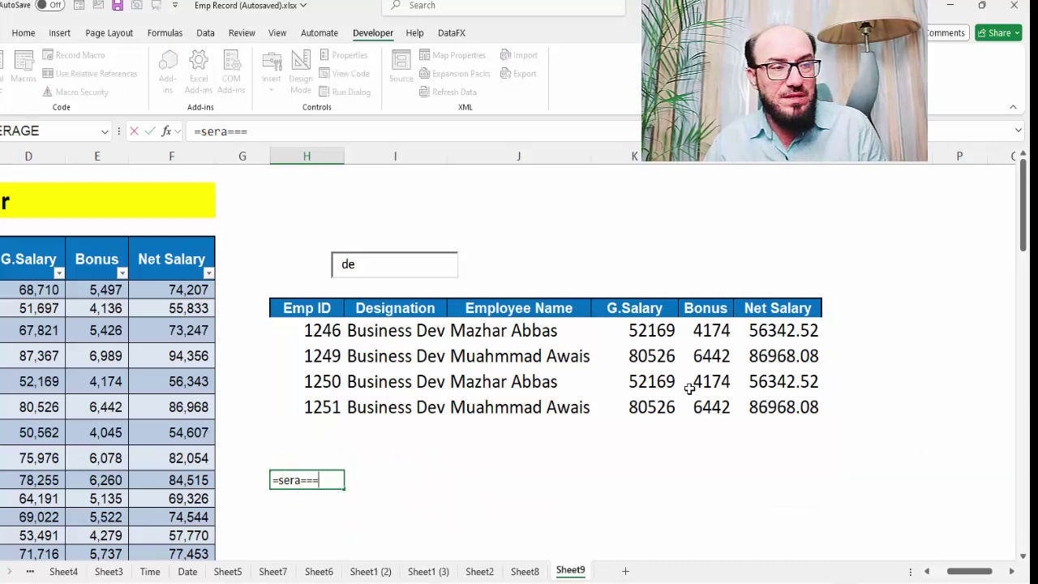
pyautogui.press('BackSpace')
pyautogui.press('BackSpace')
pyautogui.press('Tab')
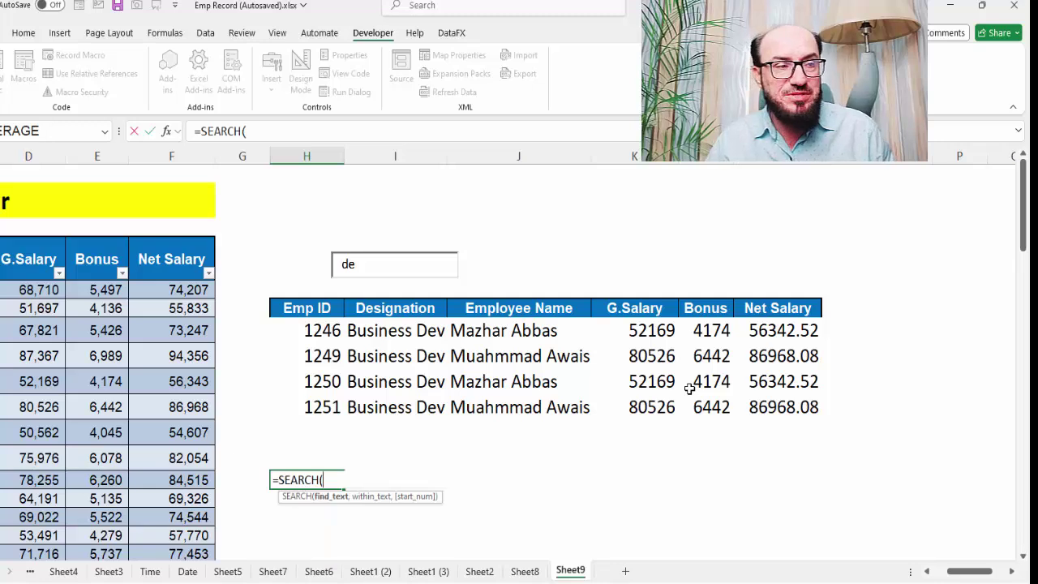
pyautogui.press('Up')
pyautogui.press('Up')
pyautogui.press('Up')
pyautogui.press('Up')
pyautogui.press('Up')
pyautogui.press('Up')
pyautogui.press('Up')
pyautogui.press('Up')
pyautogui.press('Right')
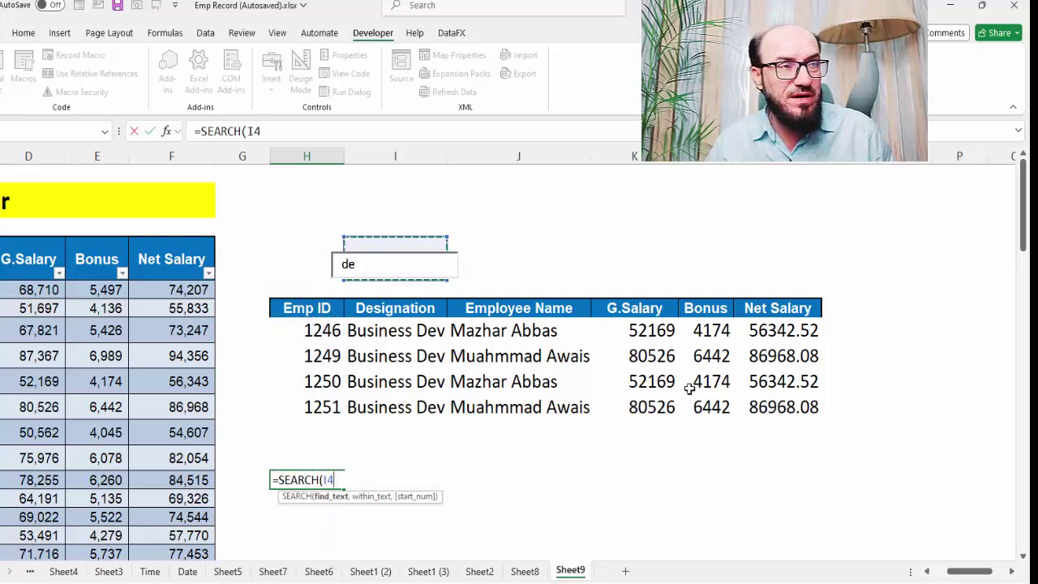
# Step: Use the DPT range B5:B28 as the text to search within and enter the SEARCH formula
pyautogui.write(',')
pyautogui.press('Left')
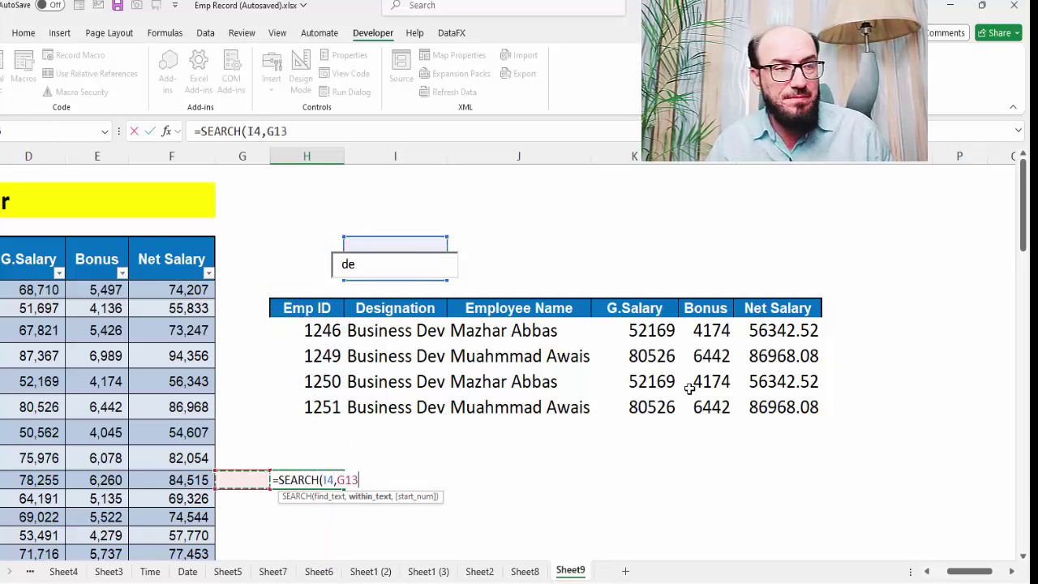
pyautogui.press('Left')
pyautogui.press('Left')
pyautogui.press('Left')
pyautogui.press('Left')
pyautogui.press('Left')
pyautogui.press('Left')
pyautogui.press('Right')
pyautogui.hotkey('ctrl', 'Up')
pyautogui.press('Down')
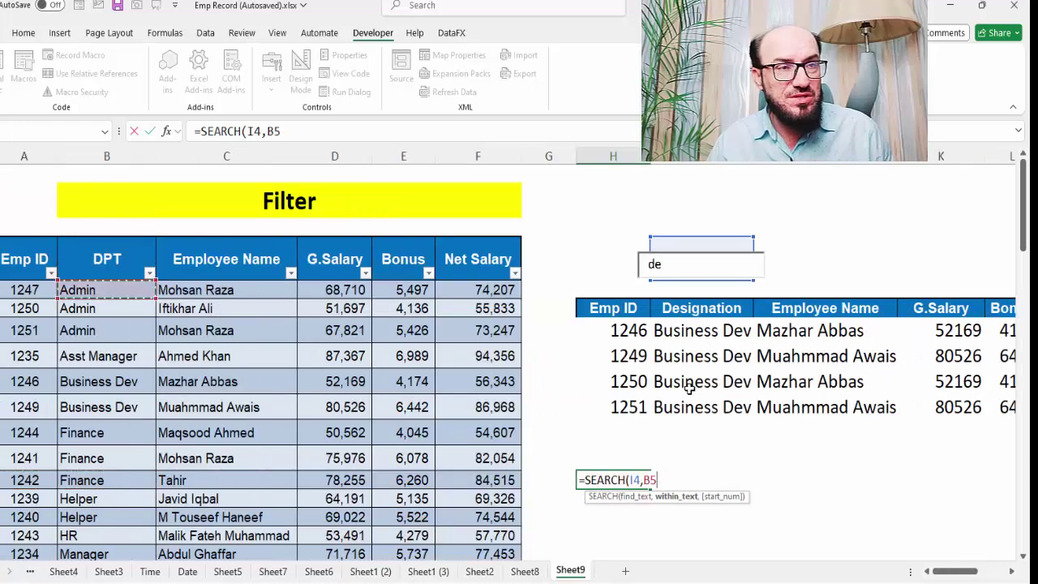
pyautogui.hotkey('ctrl', 'shift', 'Down')
pyautogui.scroll(3, 700, 386)
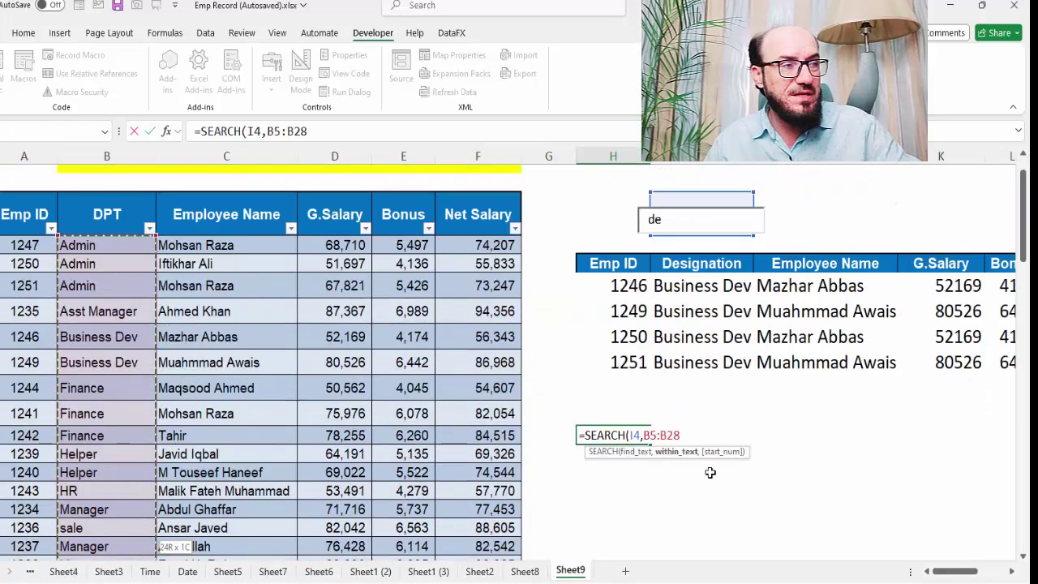
pyautogui.press('Return')
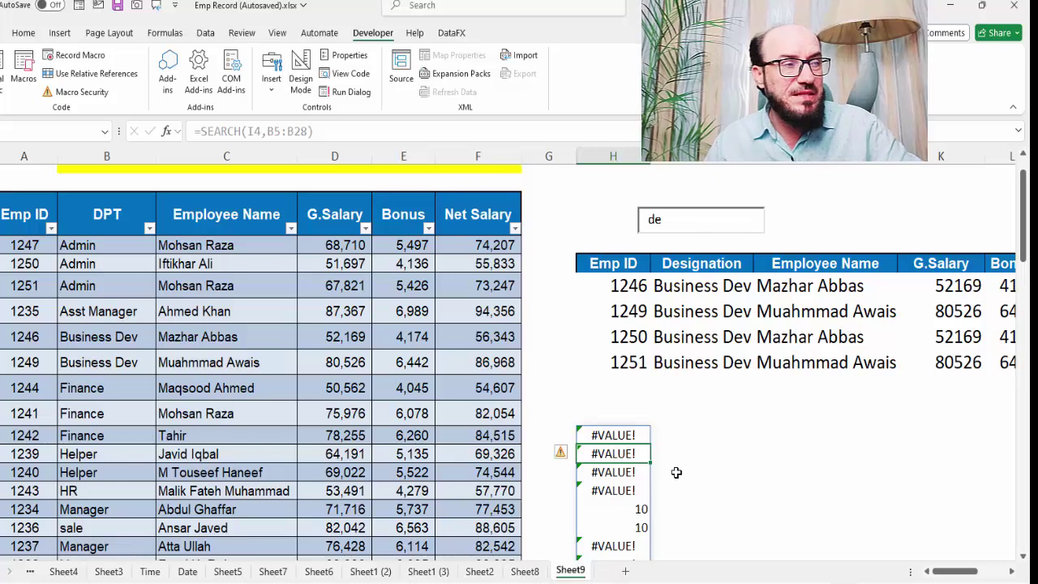
# Step: Check the search text in I4 and examine the spilled SEARCH results below H13
pyautogui.click(774, 228)
pyautogui.press('Left')
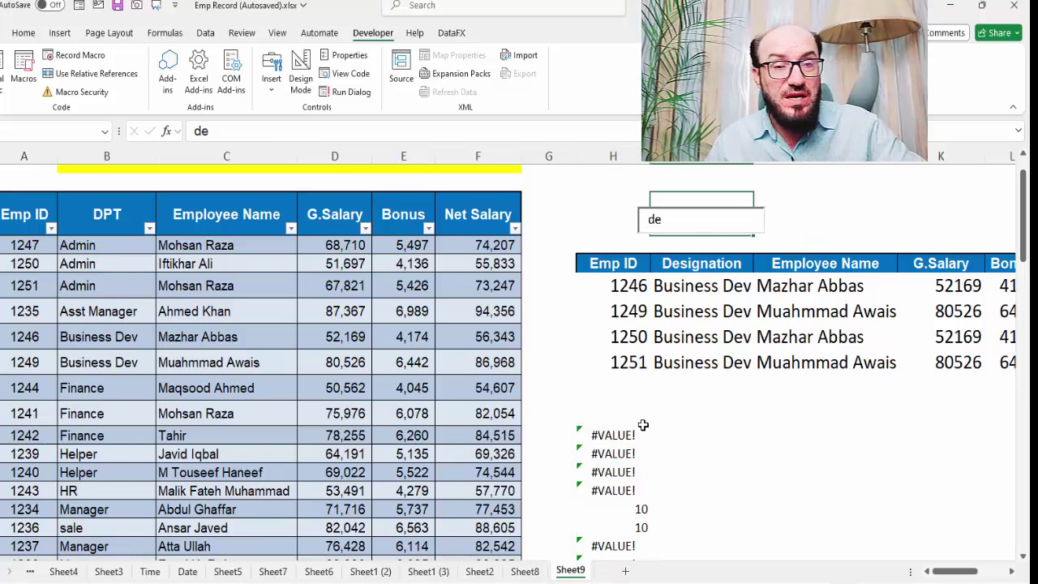
pyautogui.scroll(-4, 643, 425)
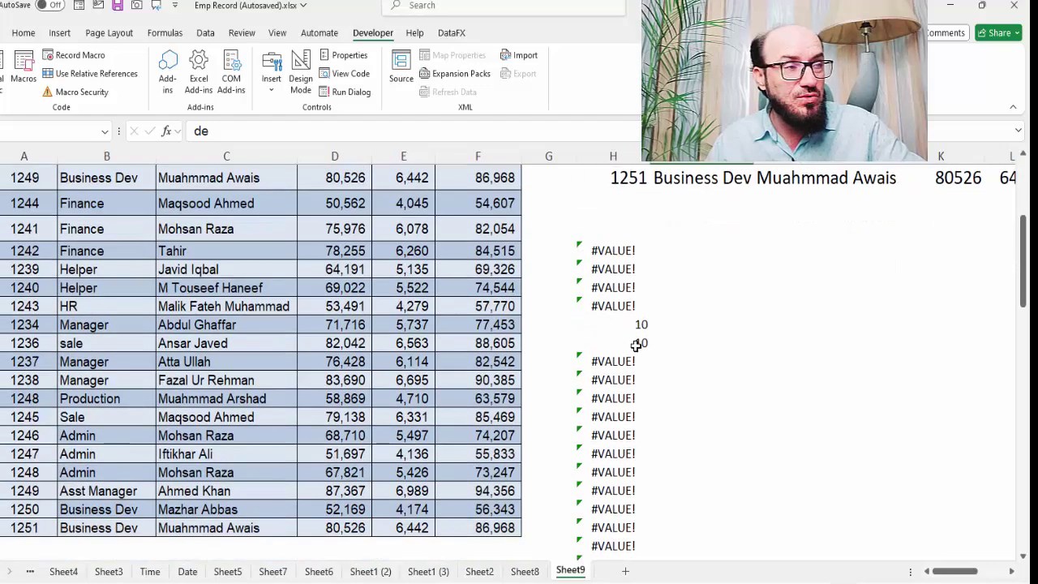
pyautogui.click(635, 327)
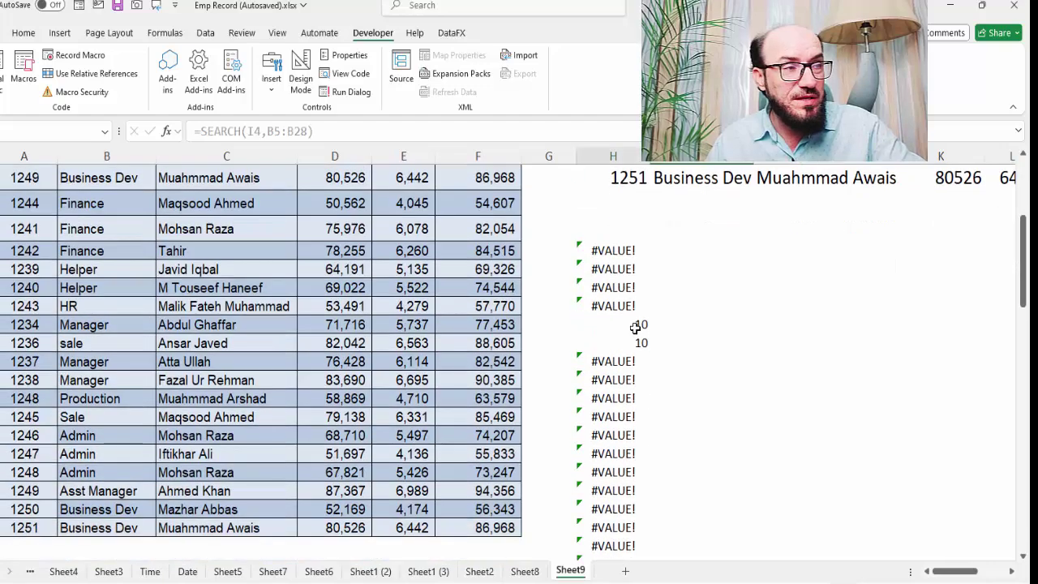
pyautogui.scroll(-5, 617, 398)
pyautogui.scroll(3, 616, 397)
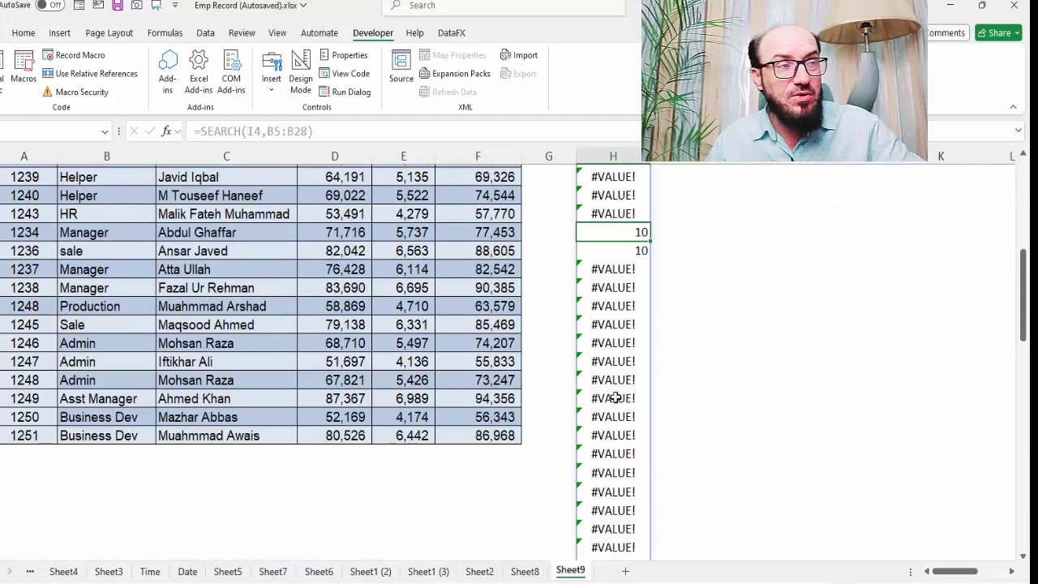
pyautogui.scroll(5, 617, 397)
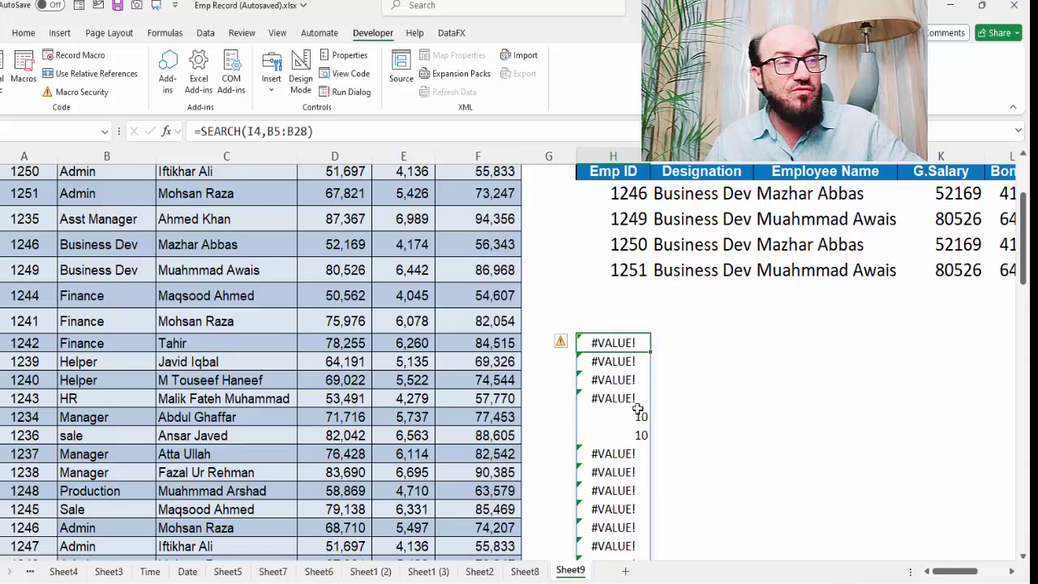
# Step: Wrap the SEARCH formula in H13 in ISNUMBER so it reads =ISNUMBER(SEARCH(I4,B5:B28))
pyautogui.press('F2')
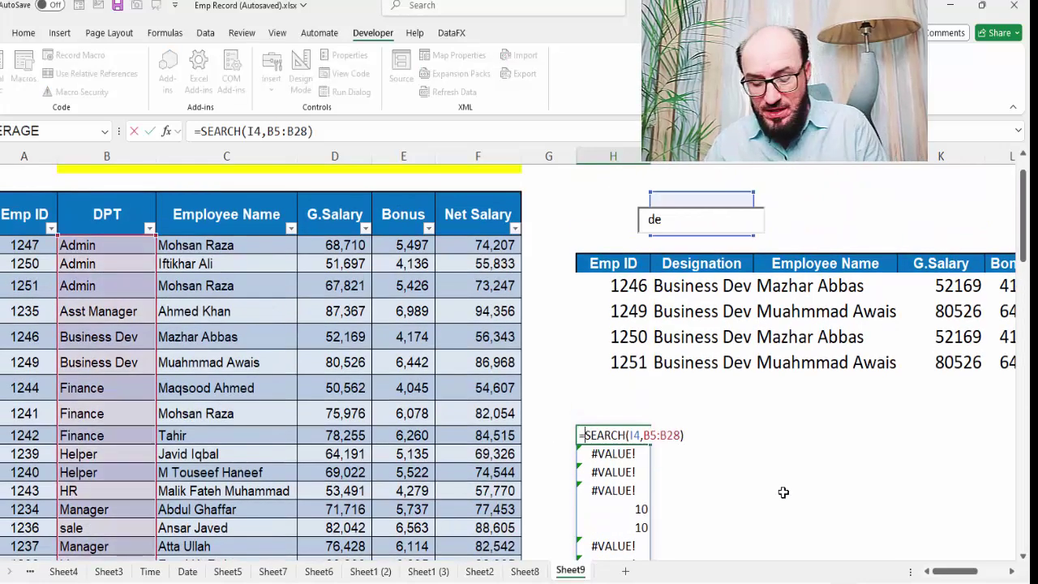
pyautogui.write('is')
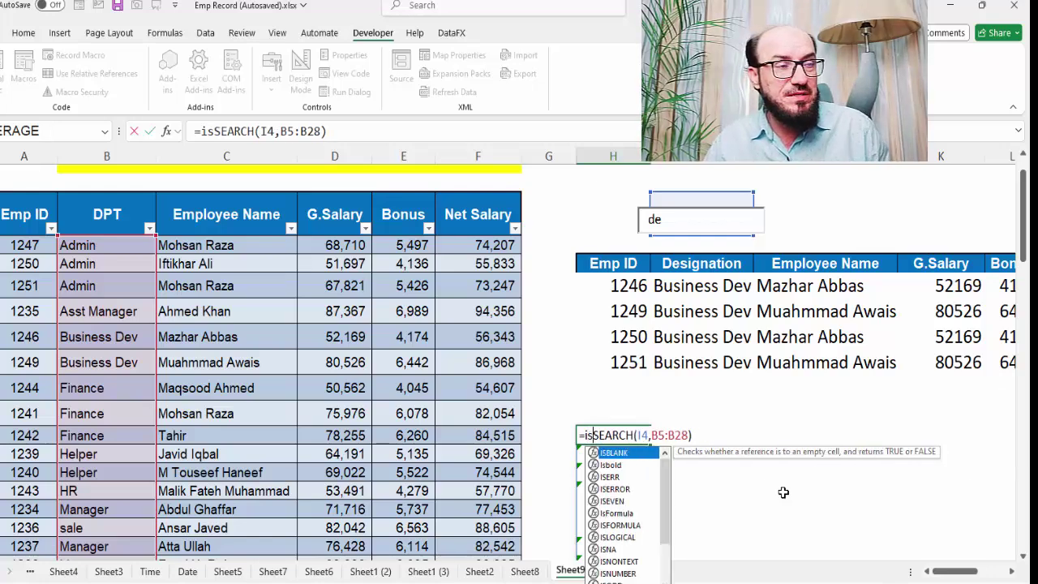
pyautogui.write('n')
pyautogui.press('Down')
pyautogui.press('Down')
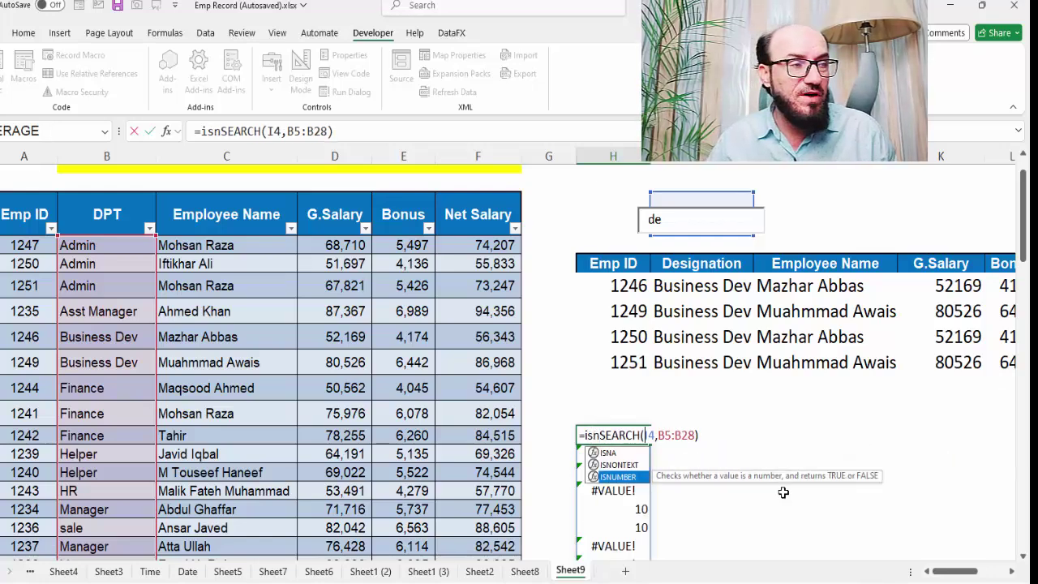
pyautogui.press('Tab')
pyautogui.press('Return')
pyautogui.press('Return')
pyautogui.press('Up')
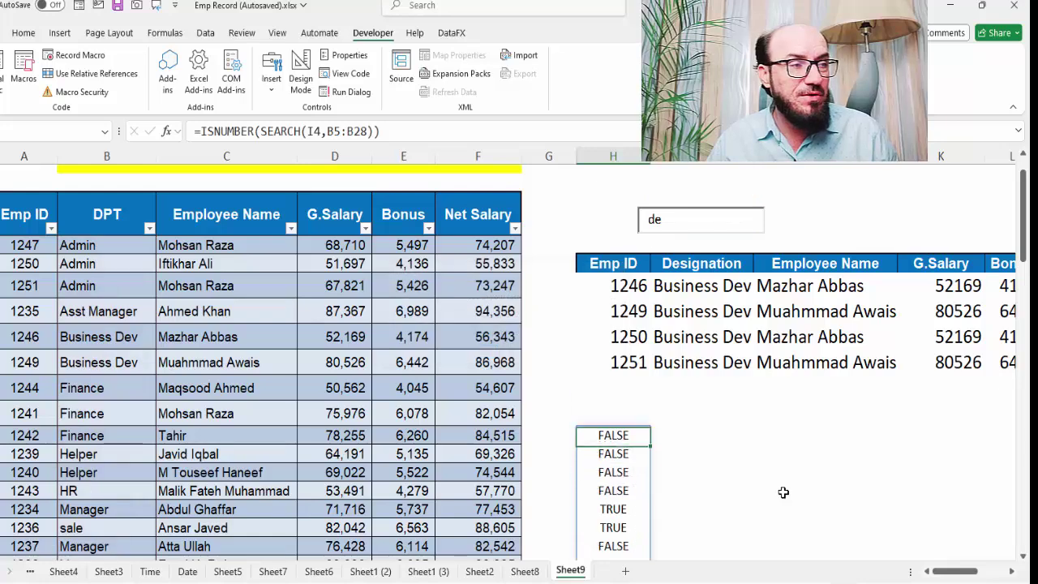
# Step: Review the whole spilled ISNUMBER range and compare it with the FILTER formula in H7
pyautogui.hotkey('ctrl', 'shift', 'Down')
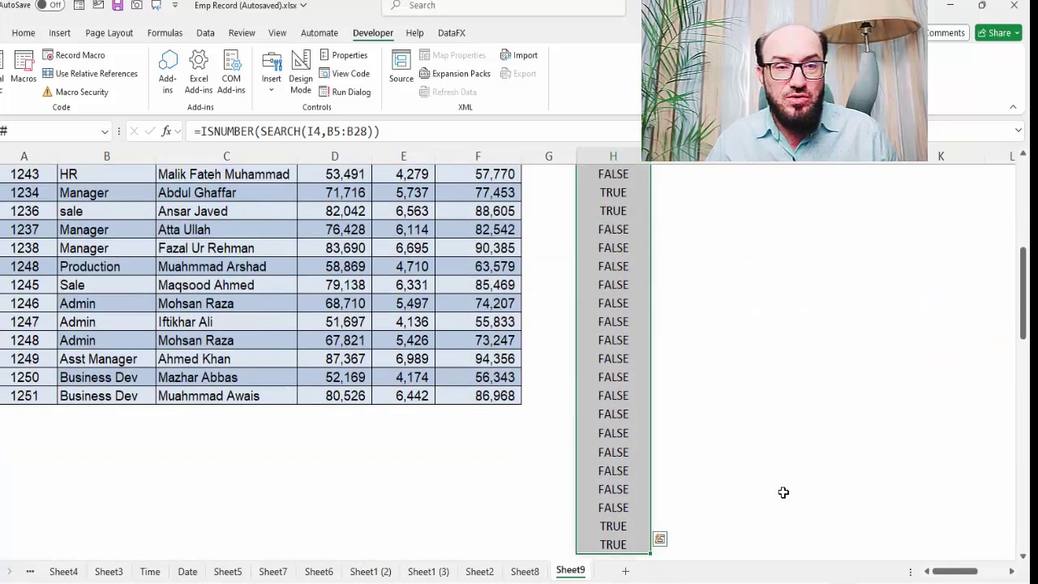
pyautogui.scroll(5, 783, 493)
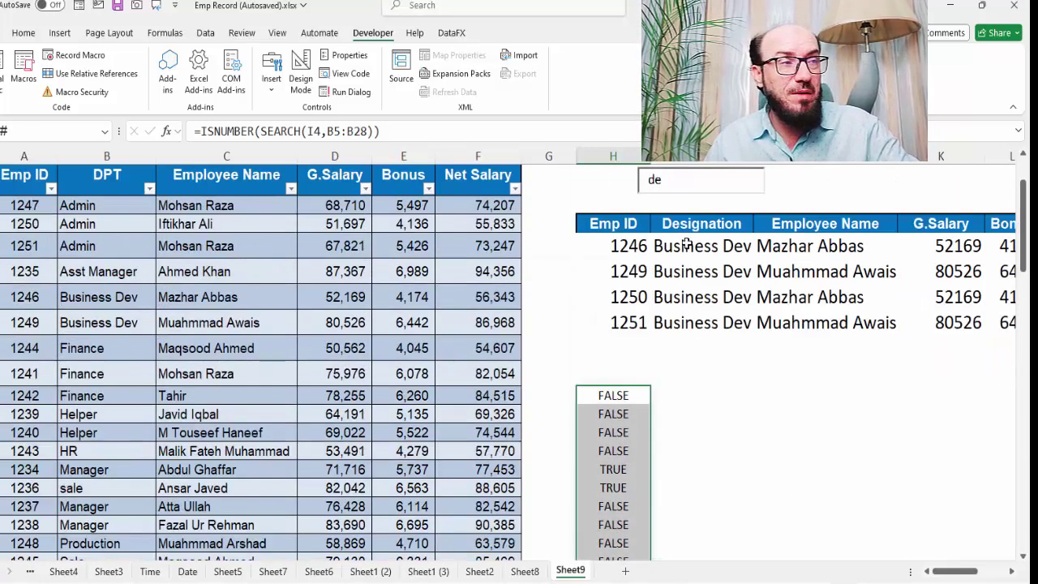
pyautogui.click(647, 243)
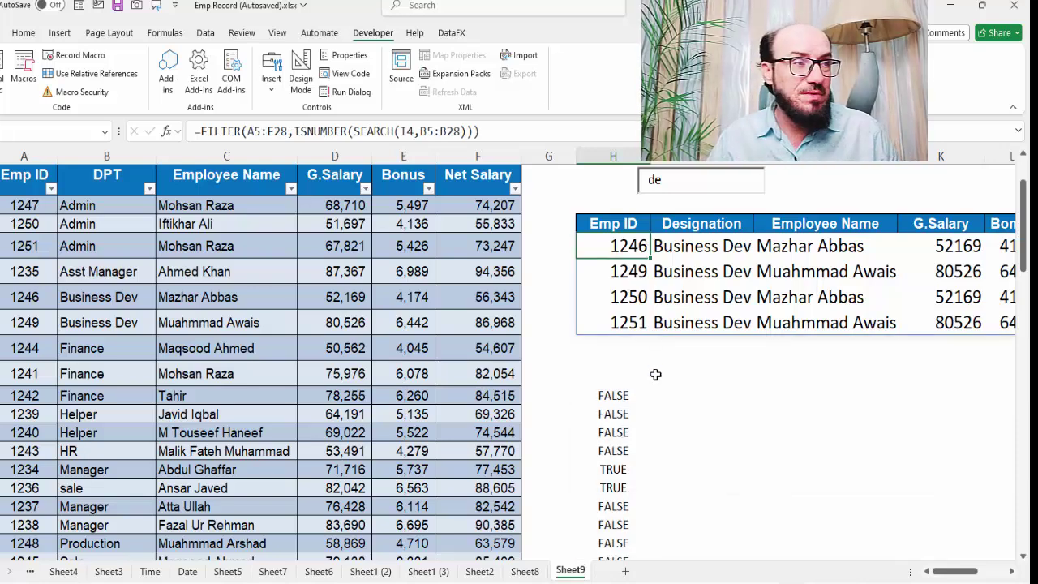
pyautogui.press('F2')
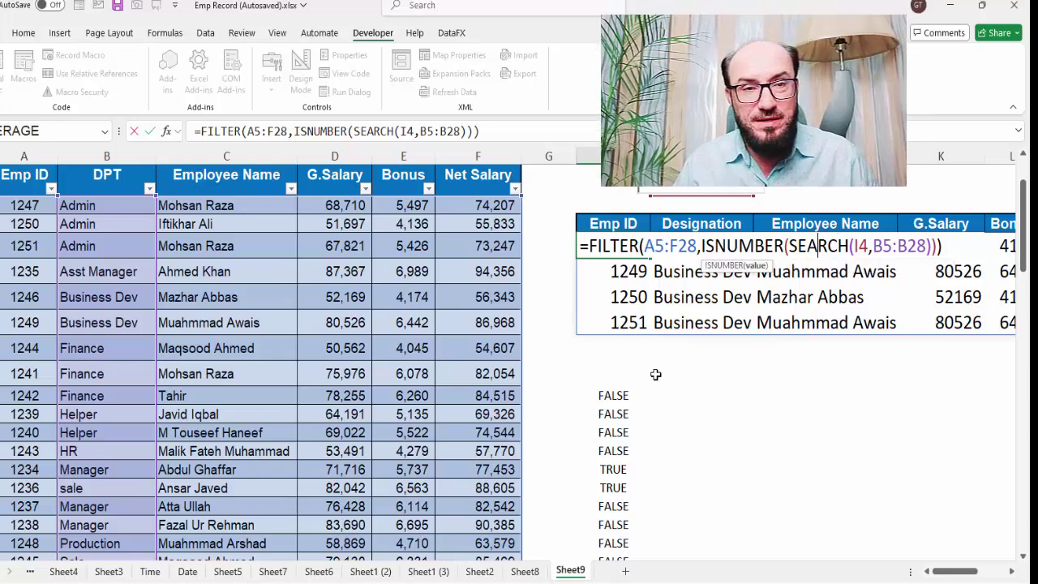
pyautogui.press('Return')
pyautogui.press('Right')
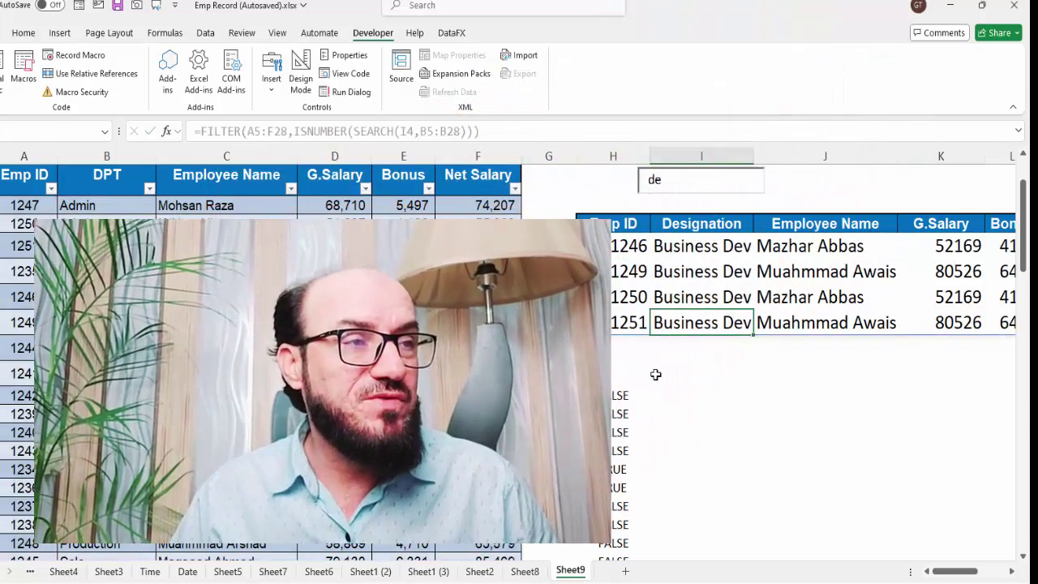
pyautogui.press('Left')
pyautogui.press('Left')
pyautogui.press('Left')
pyautogui.press('Left')
pyautogui.press('Left')
pyautogui.press('Left')
pyautogui.press('Right')
pyautogui.press('Right')
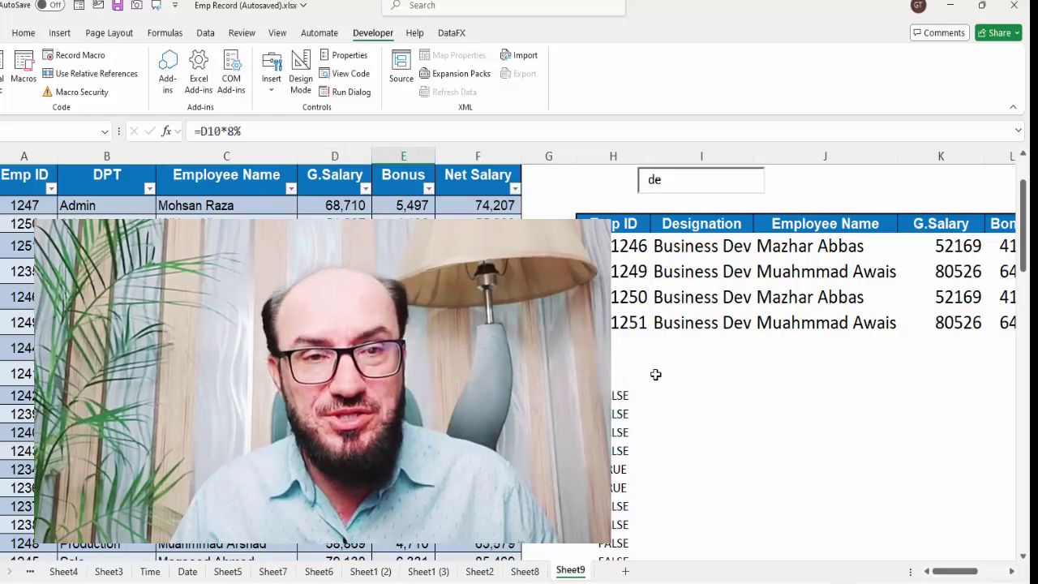